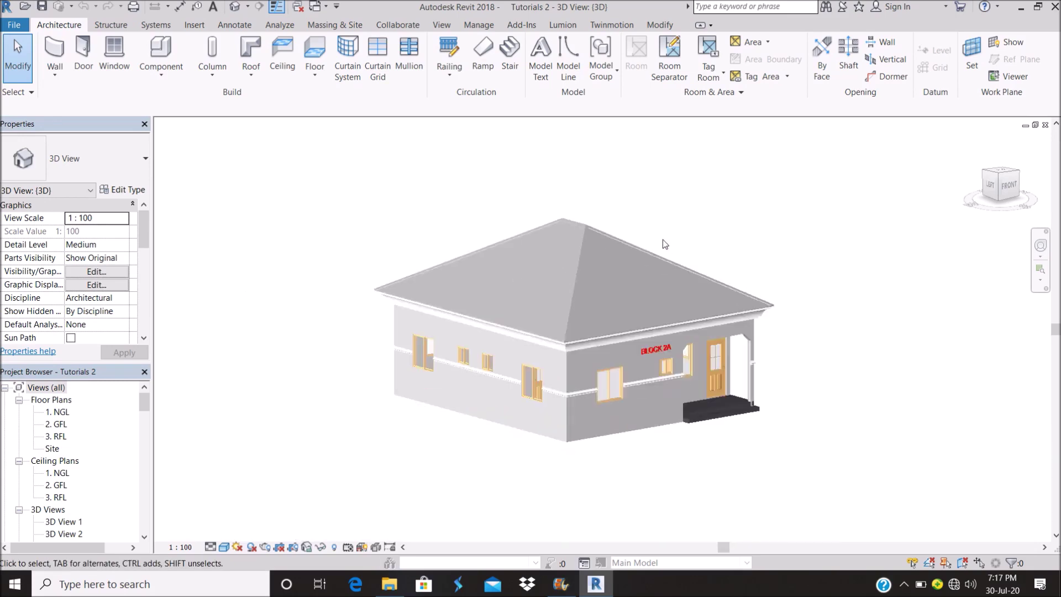
Inspect the opening cut at the roof peak and orbit around the house.
scroll(656, 244, "up", 2)
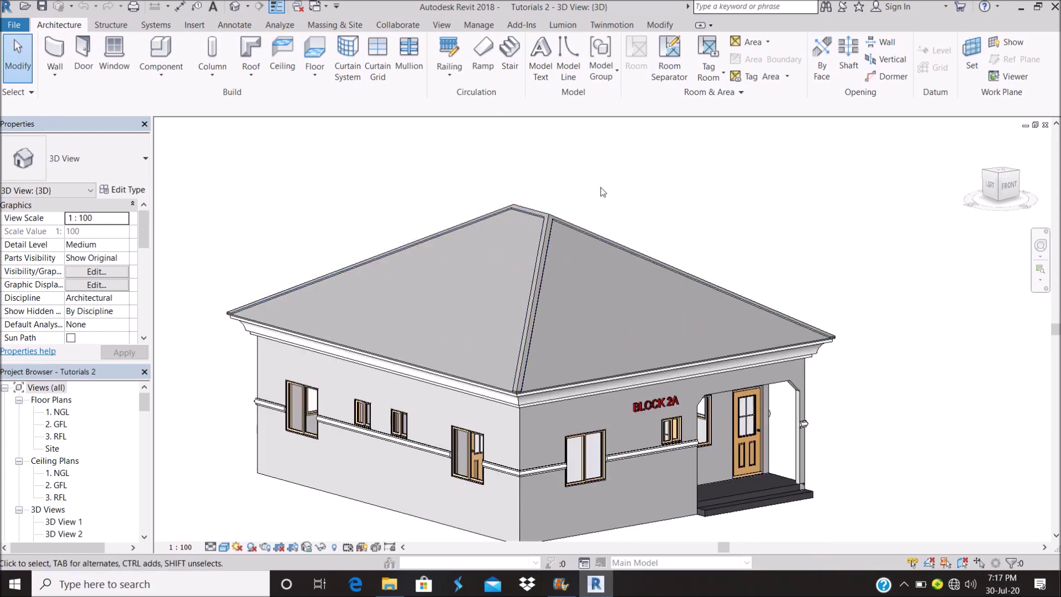
scroll(567, 201, "up", 2)
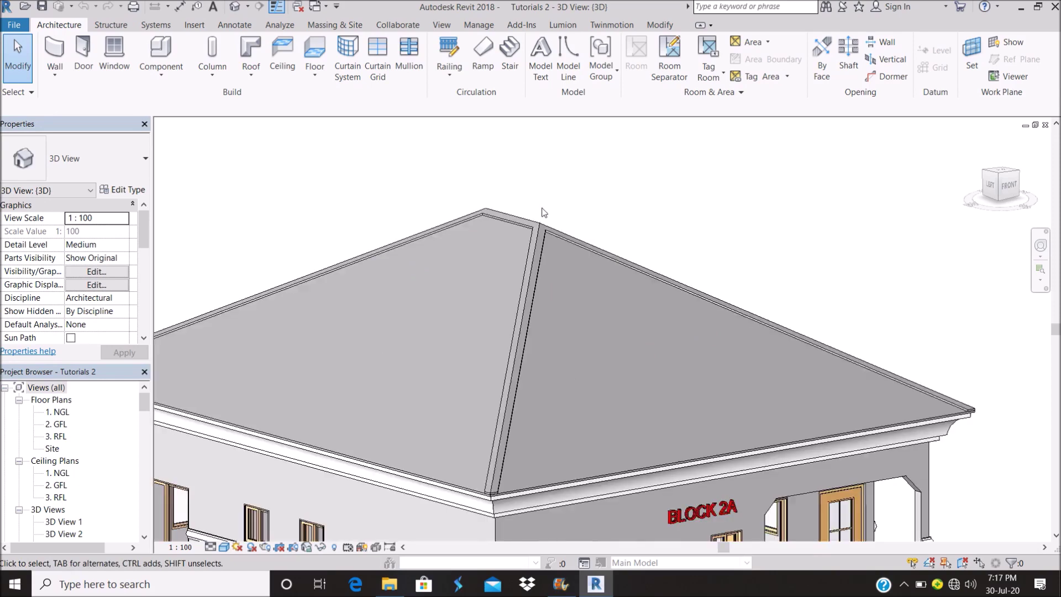
left_click(567, 210)
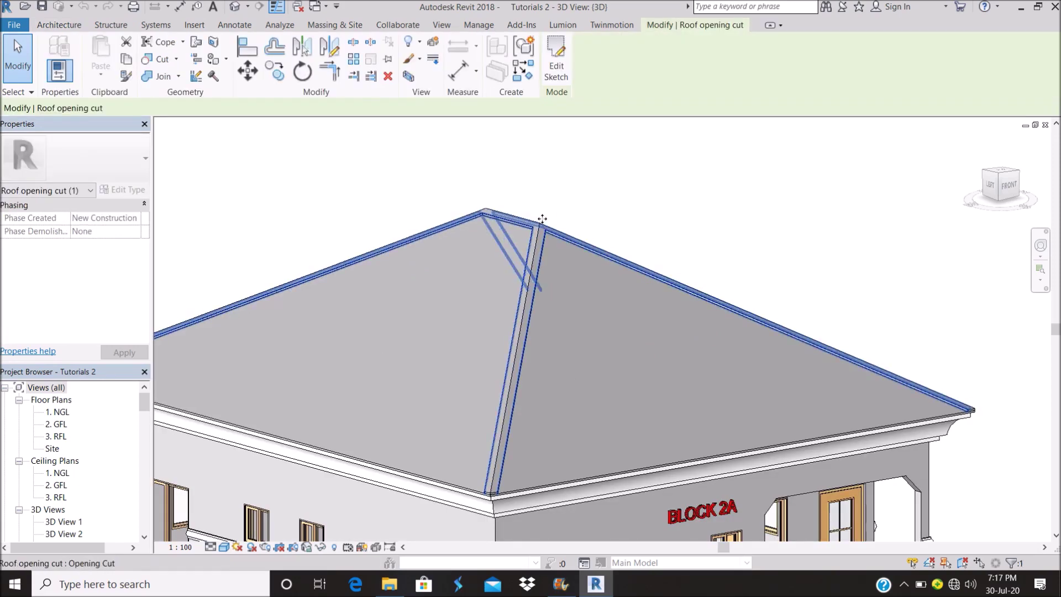
left_click(555, 219)
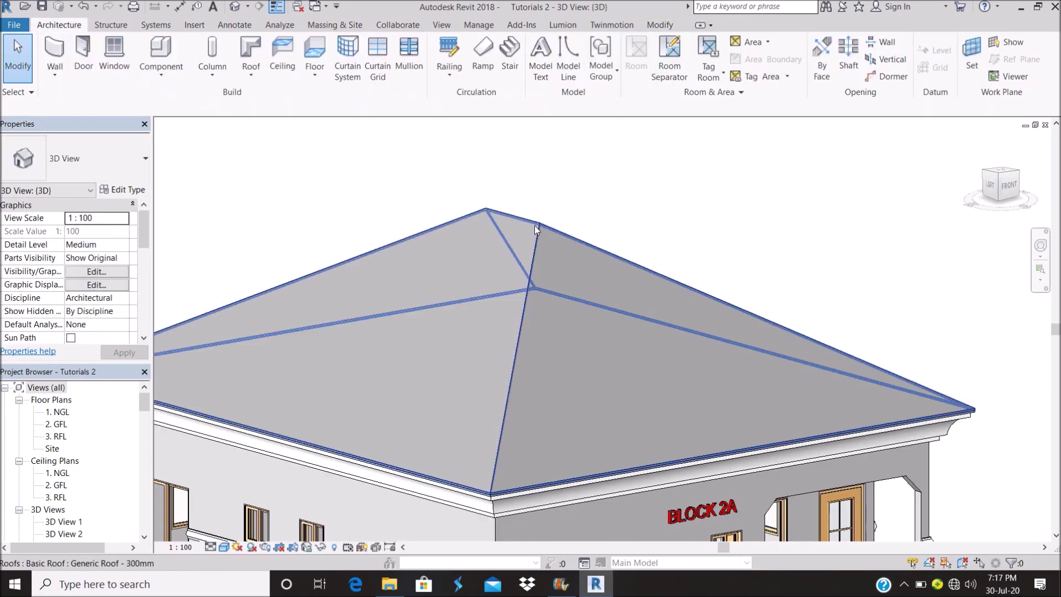
scroll(600, 194, "down", 5)
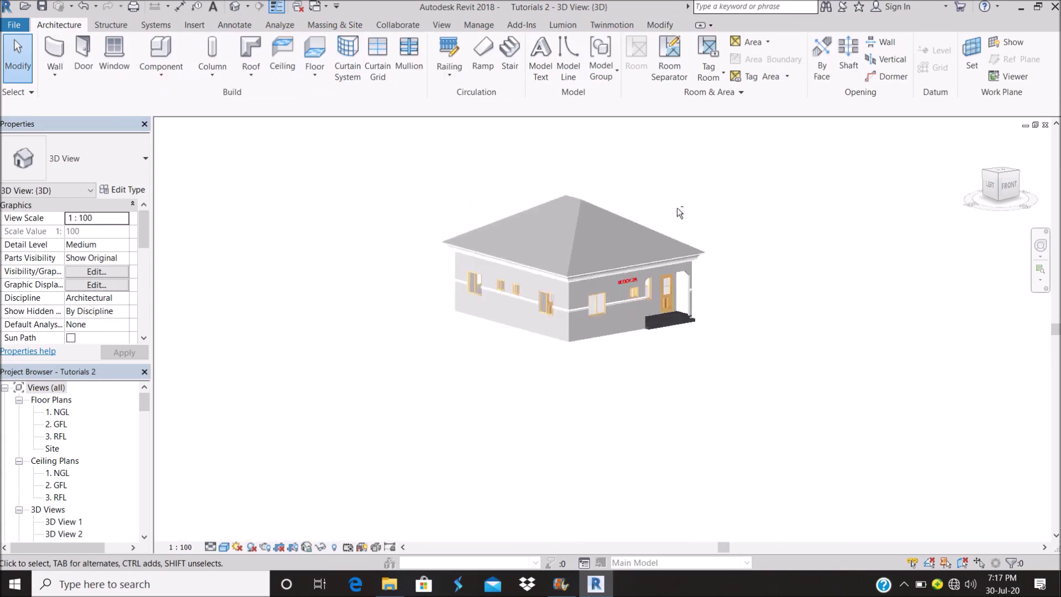
middle_click_drag(679, 211, 525, 234, "shift")
scroll(632, 197, "up", 3)
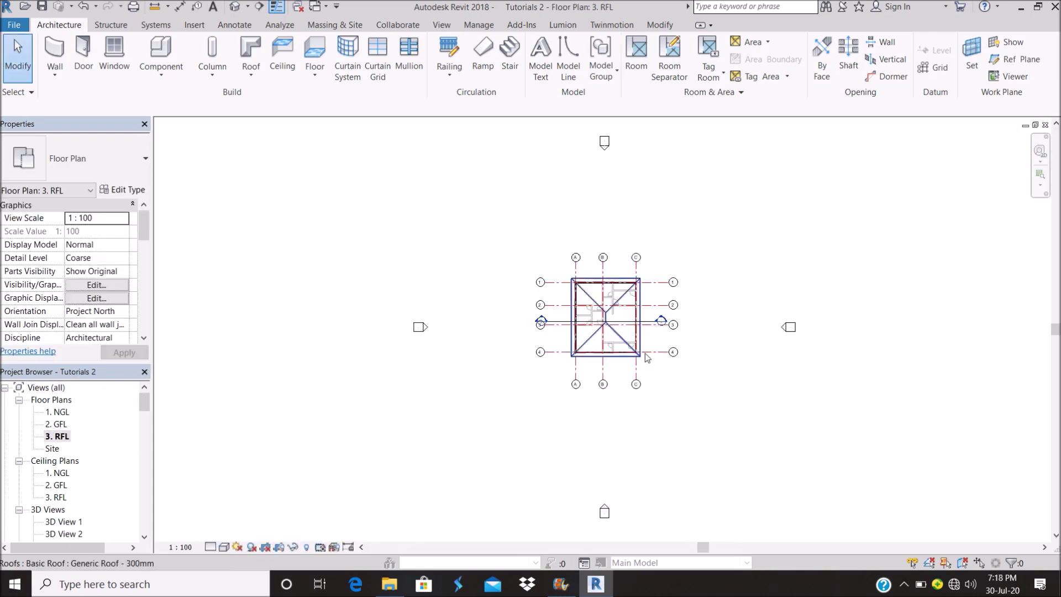
scroll(591, 323, "up", 3)
Copy the hip roof 18000 to the right of the house and open the copy's footprint.
left_click(591, 323)
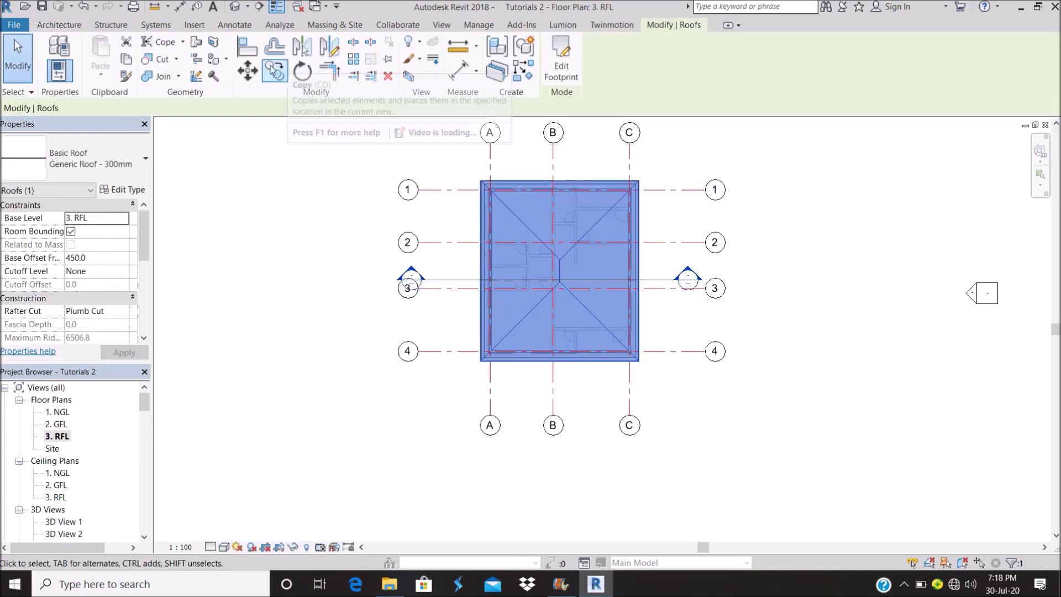
key("c")
key("o")
left_click(553, 303)
scroll(553, 308, "down", 2)
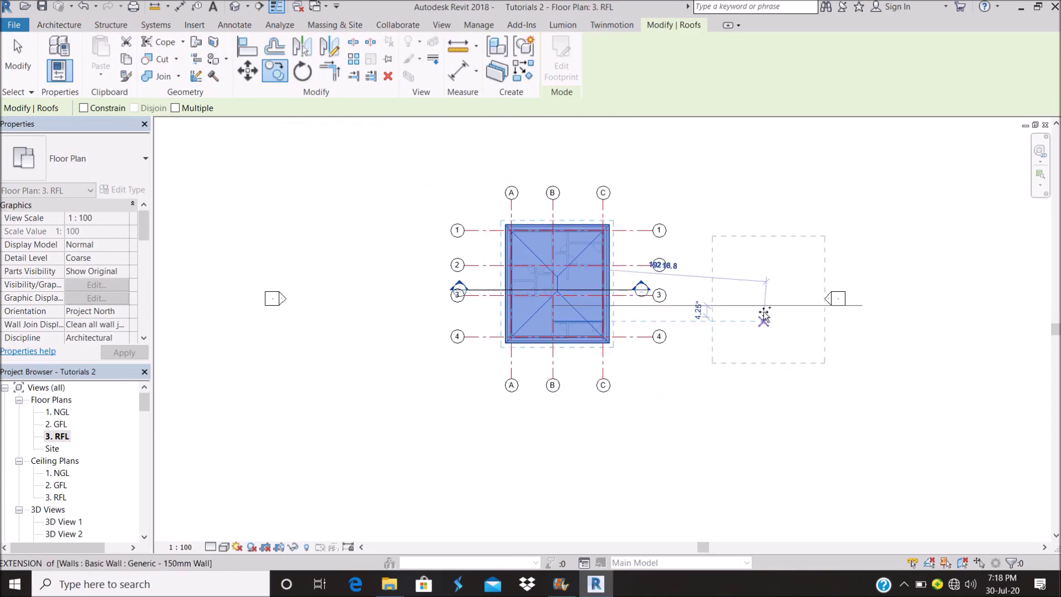
left_click(750, 304)
scroll(786, 300, "up", 2)
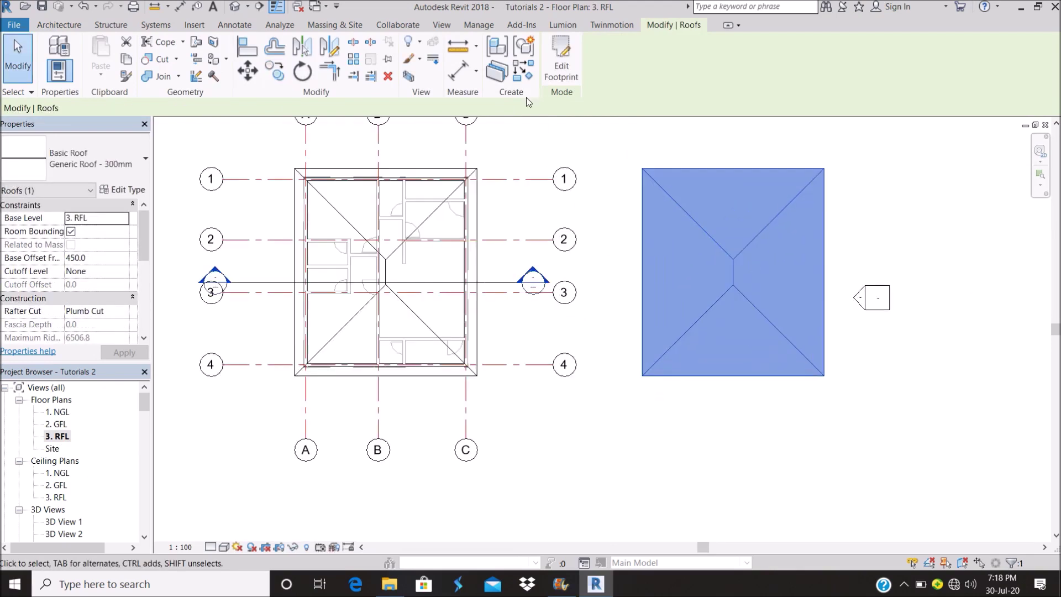
double_click(763, 316)
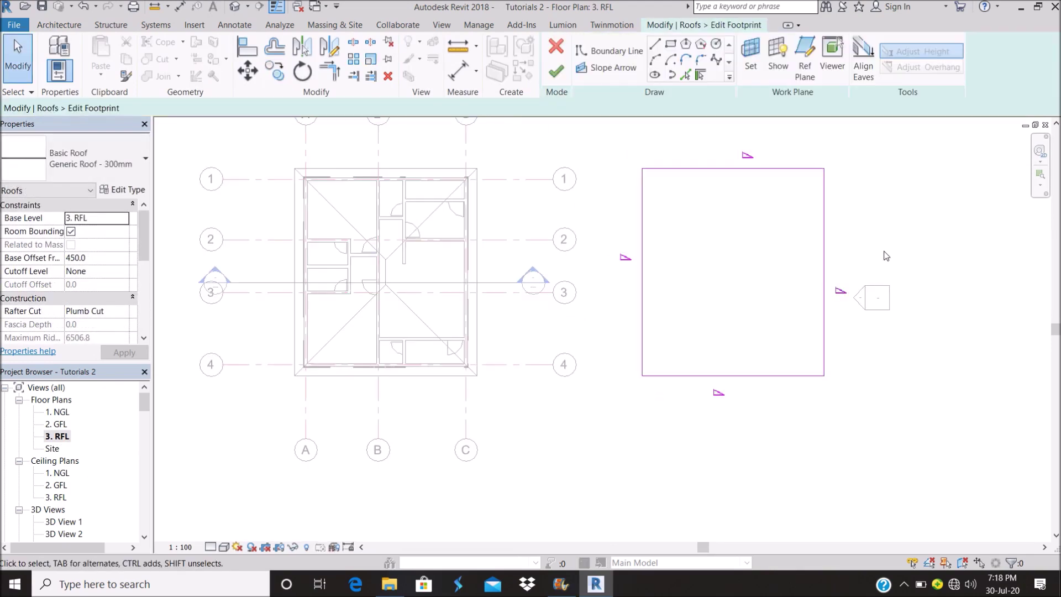
Draw two sloping boundary lines (7000 at 45°) from the bottom-left and bottom-right corners.
left_click(655, 44)
left_click(642, 376)
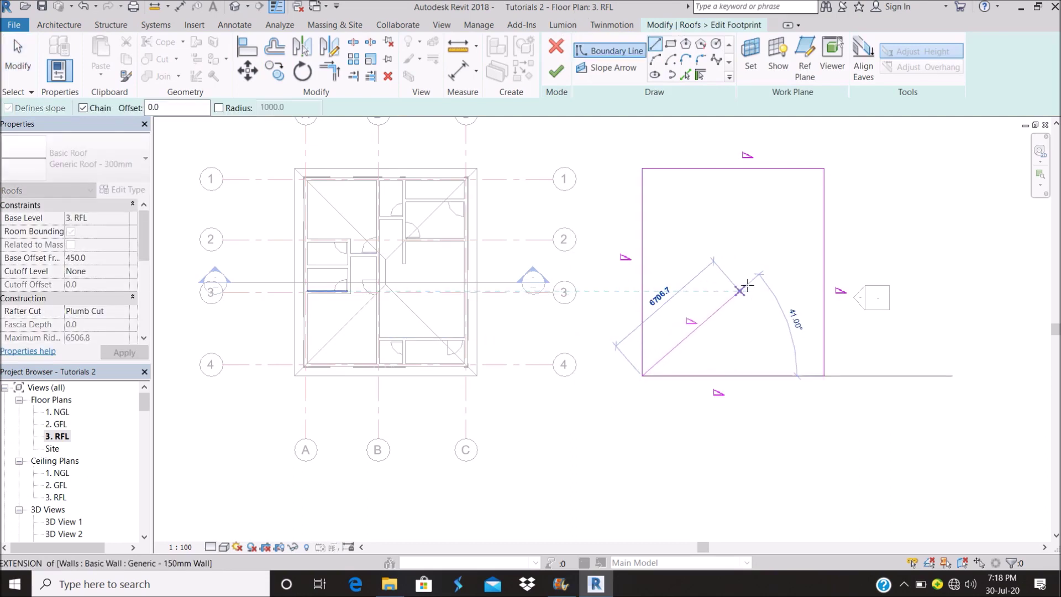
scroll(745, 285, "up", 2)
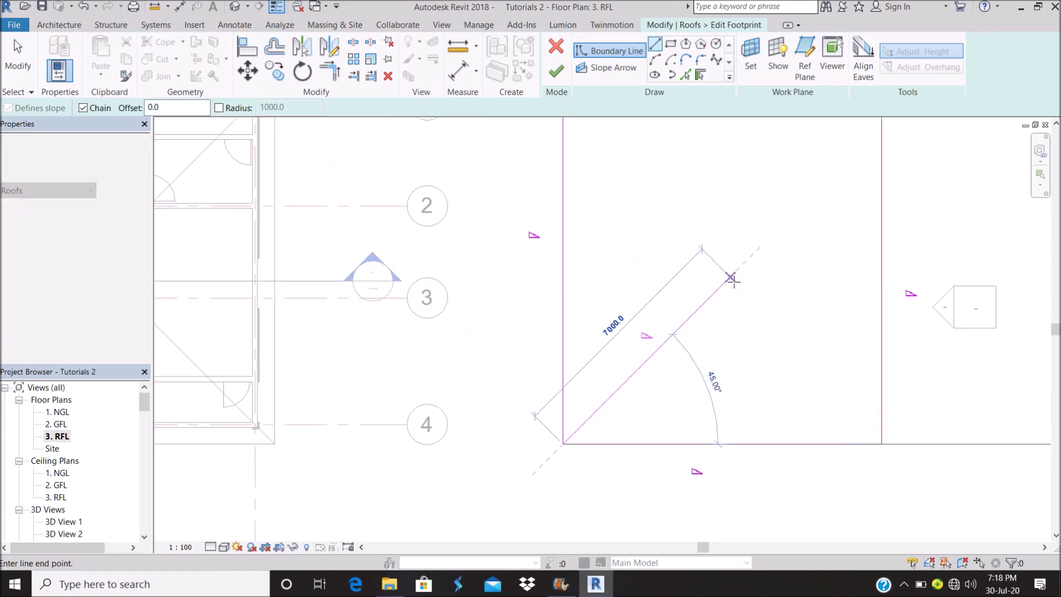
left_click(730, 277)
key("Escape")
key("Escape")
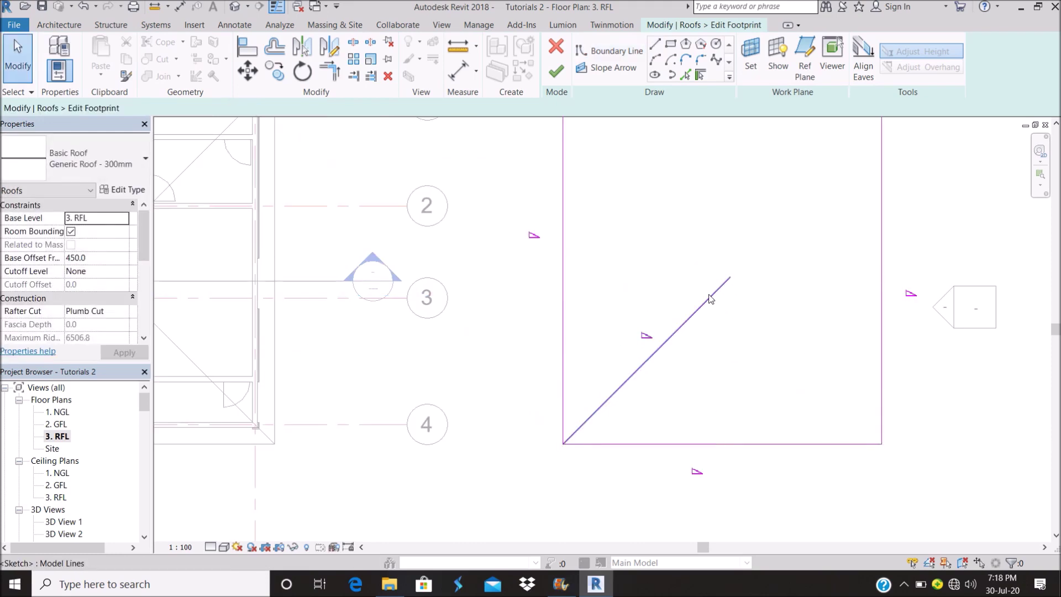
left_click(654, 43)
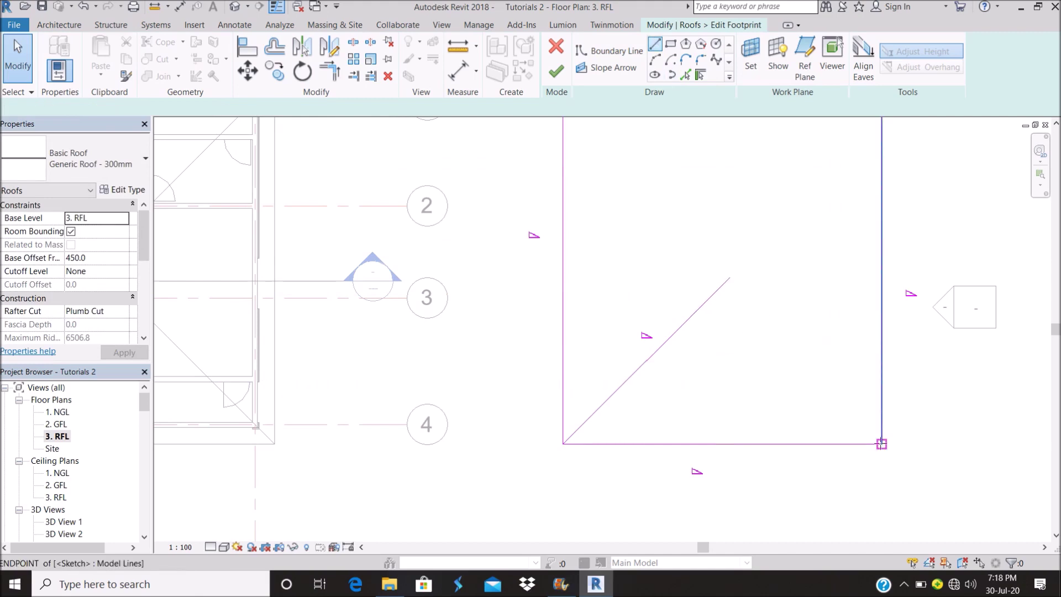
left_click(881, 444)
left_click(724, 297)
key("Escape")
key("Escape")
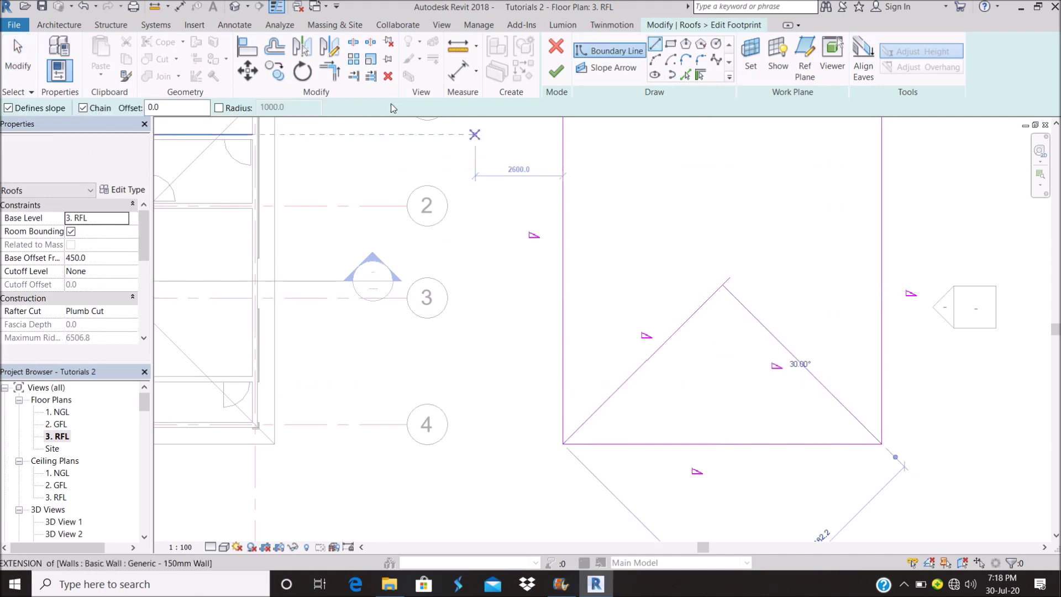
Trim the sloping lines to meet at an apex and delete the square's top and side lines.
key("t")
key("r")
left_click(739, 304)
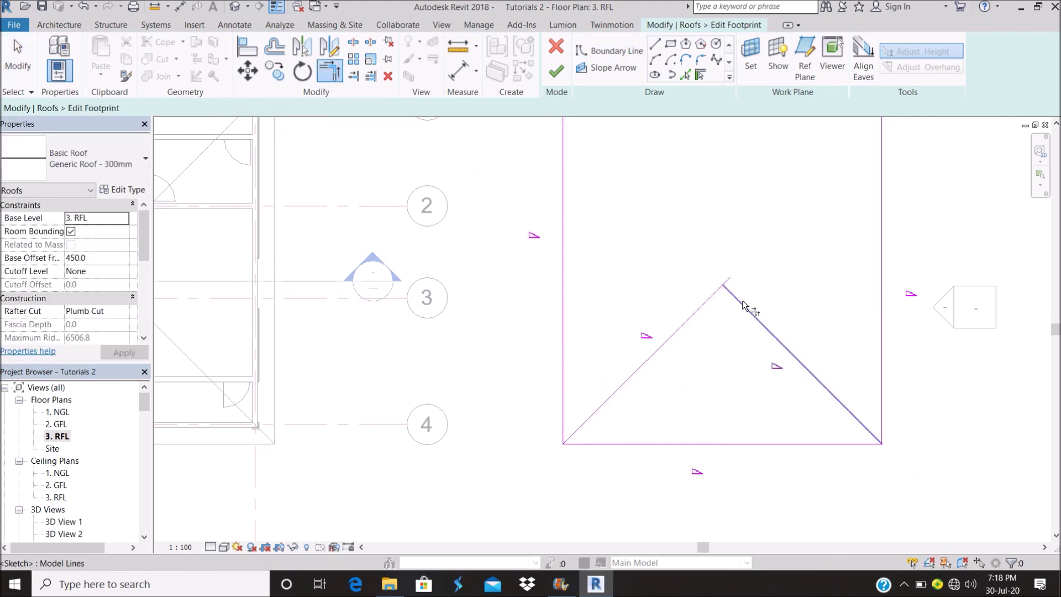
left_click(709, 305)
scroll(703, 328, "down", 3)
key("Escape")
left_click_drag(994, 237, 601, 159)
key("Delete")
scroll(738, 262, "up", 3)
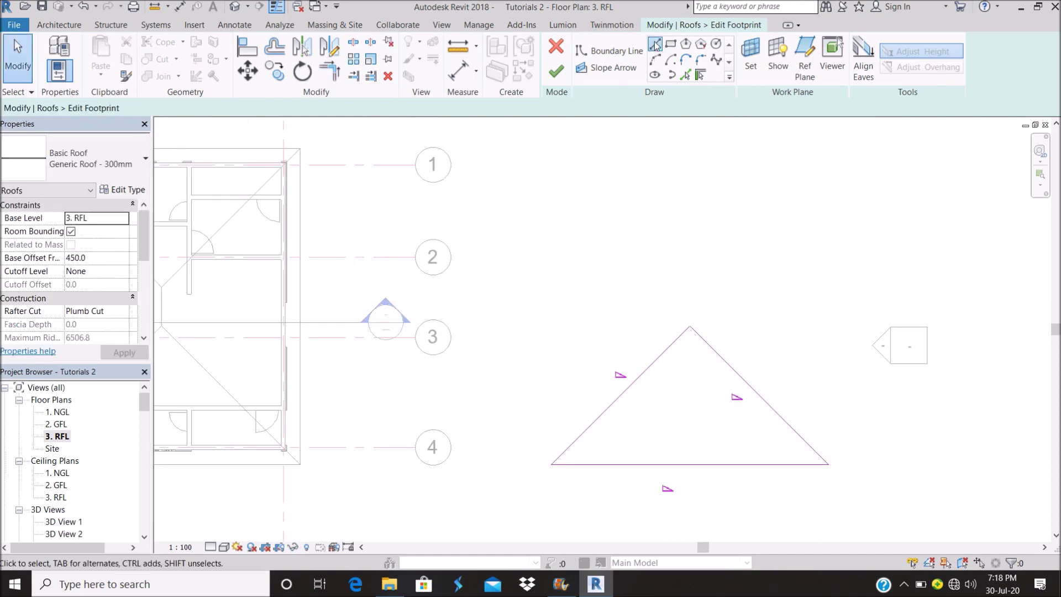
Undo the aborted vertical line and delete the stray vertical line above the top.
key("b")
key("l")
left_click(689, 326)
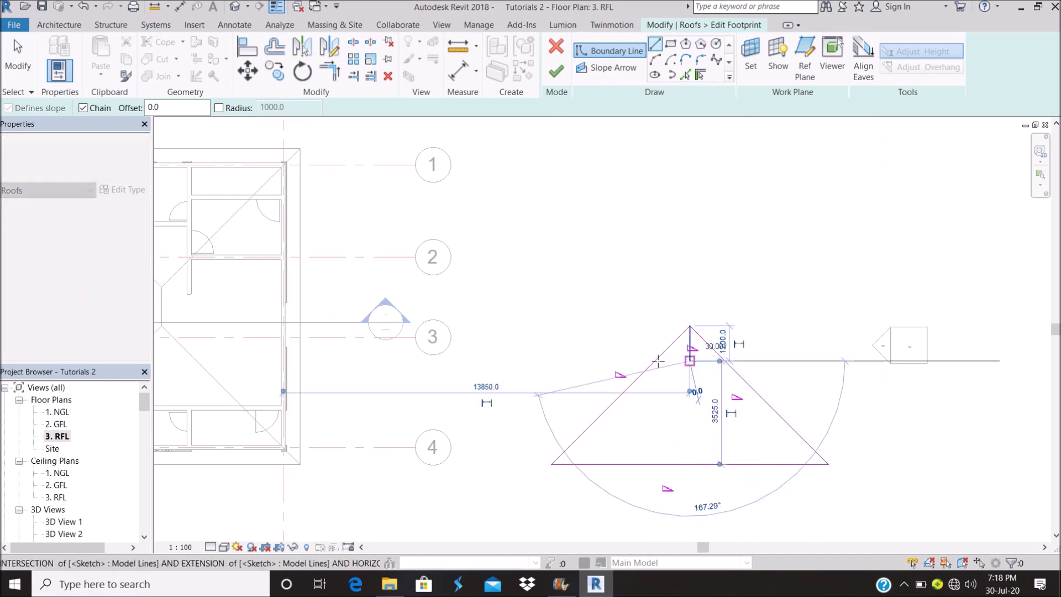
key("Escape")
key("ctrl+z")
key("Escape")
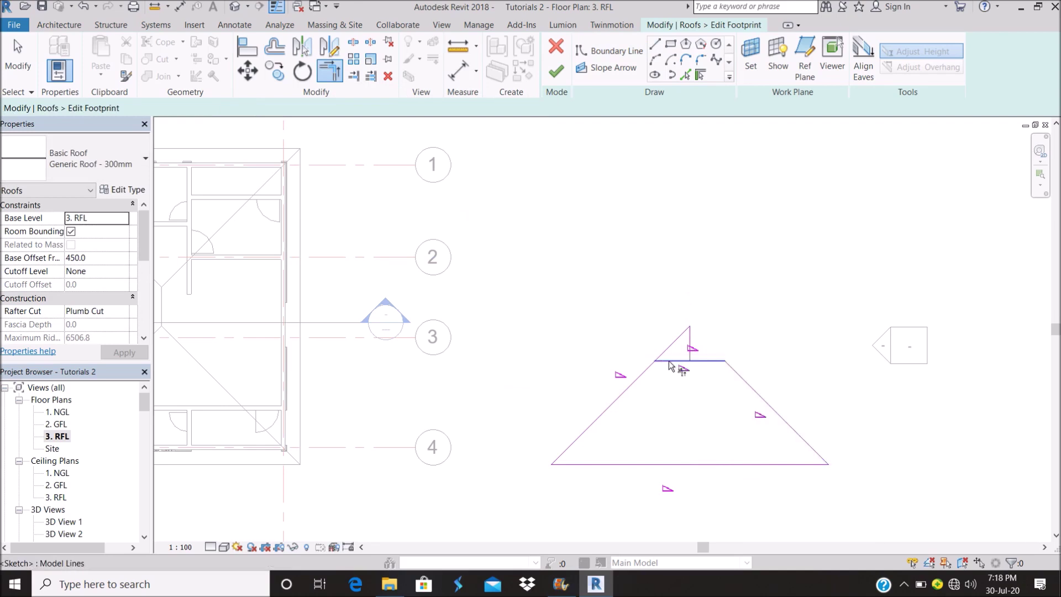
key("ctrl+z")
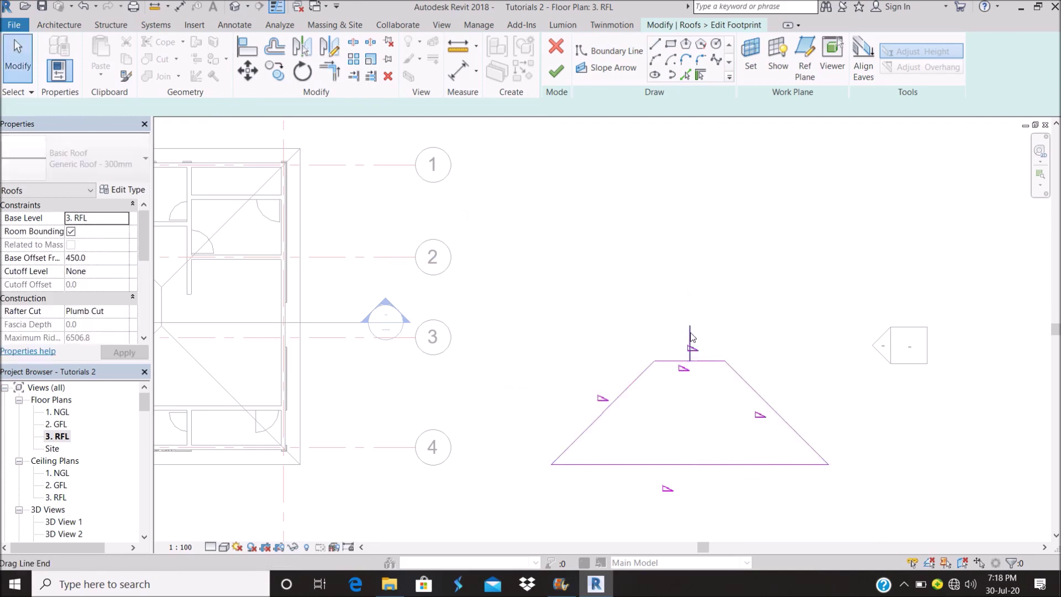
left_click(690, 345)
key("Delete")
scroll(790, 387, "down", 3)
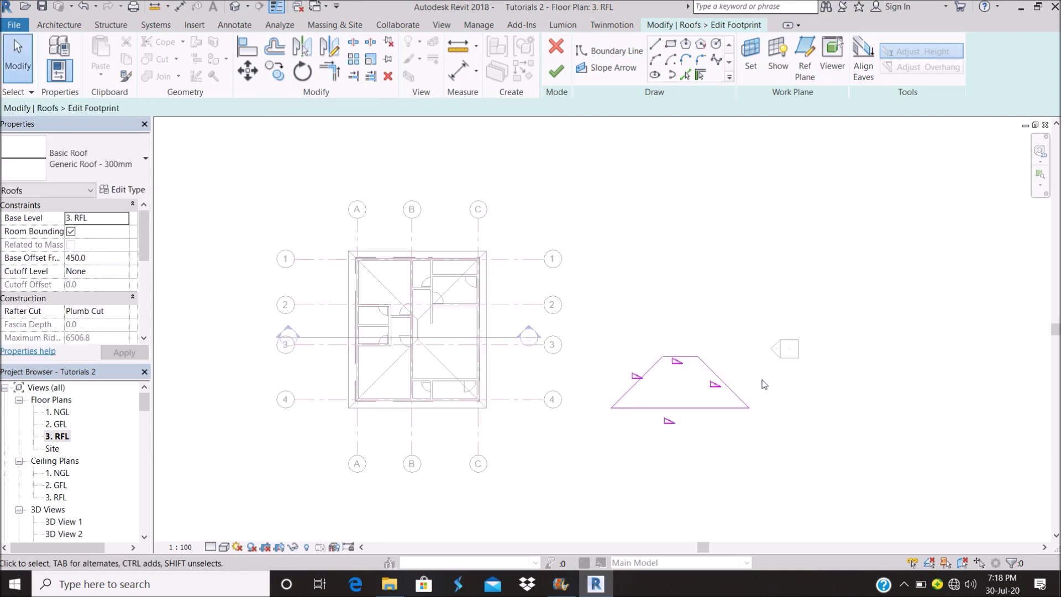
scroll(776, 402, "up", 2)
Uncheck Defines Slope on the trapezoid's left, top and right edges and finish the footprint.
left_click_drag(776, 402, 398, 209)
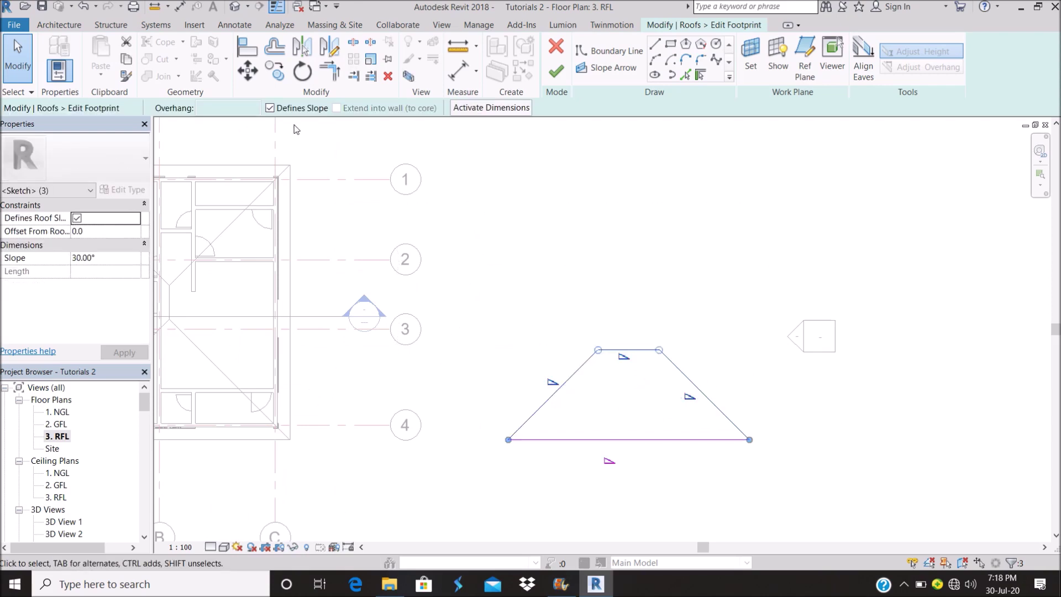
left_click(270, 108)
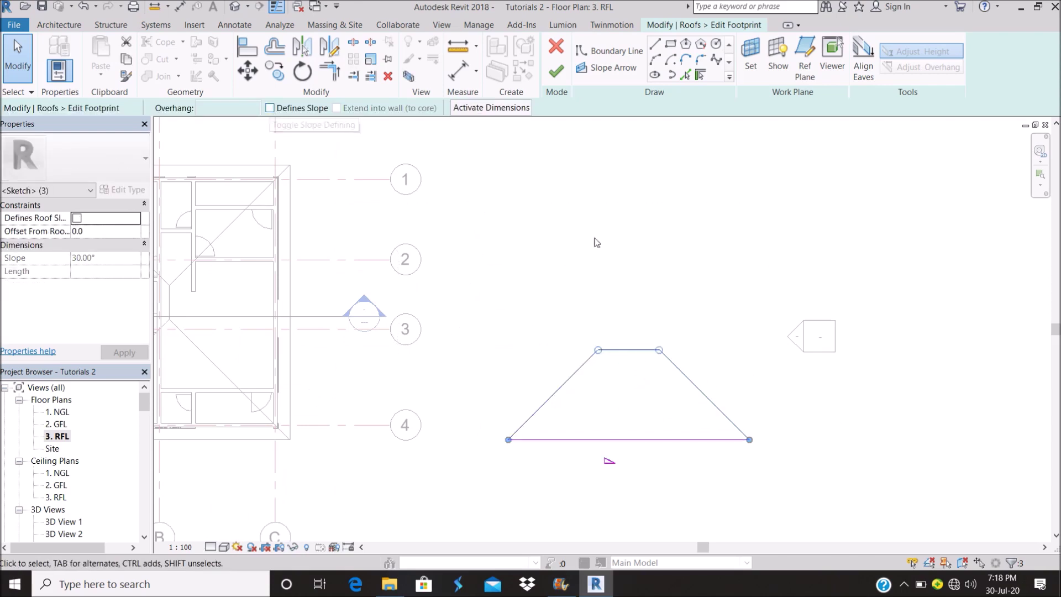
left_click(744, 268)
scroll(744, 267, "down", 2)
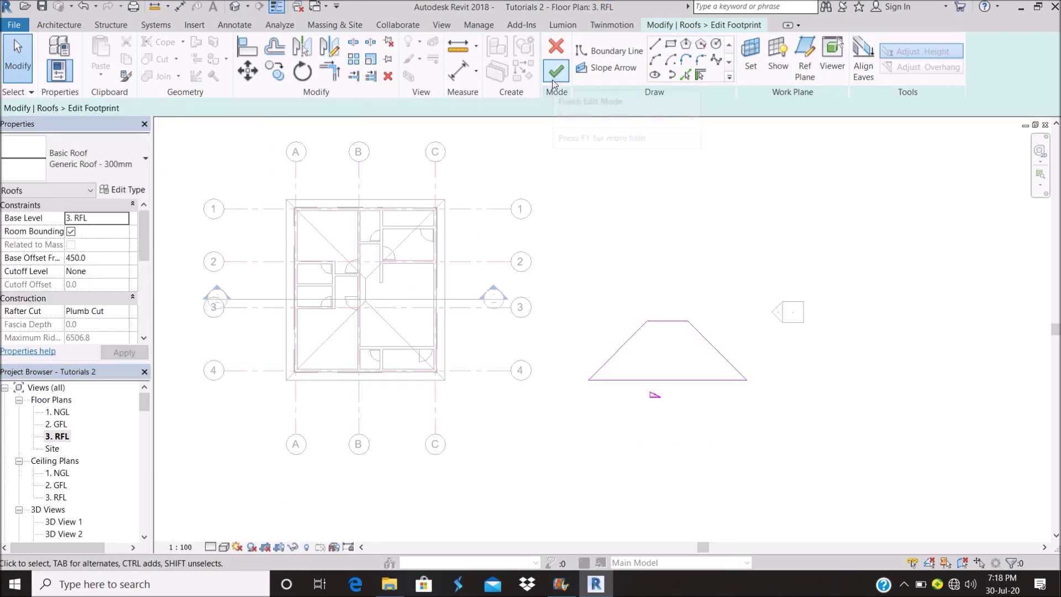
left_click(553, 81)
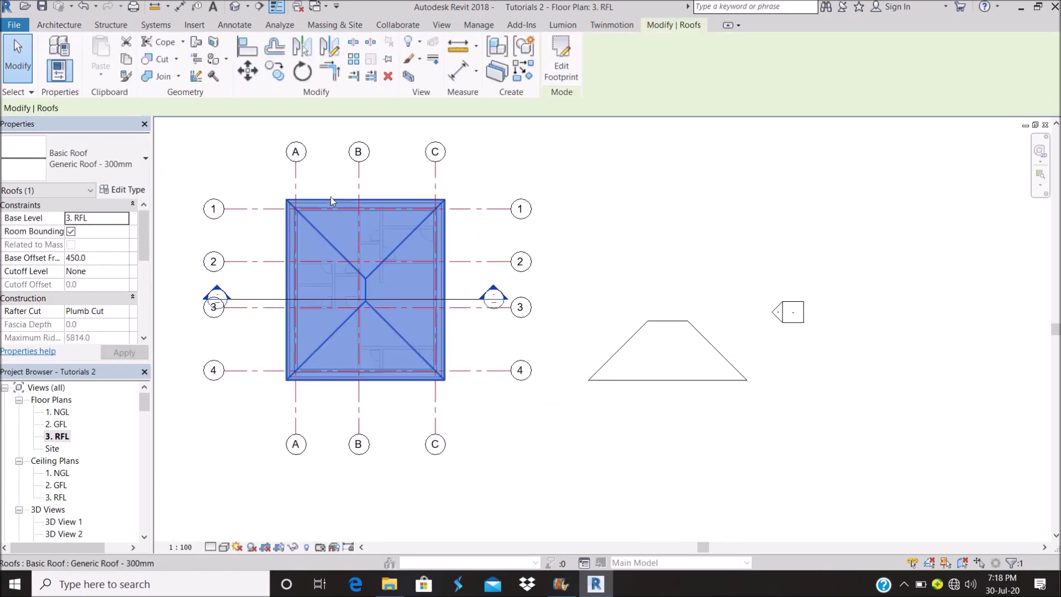
Copy the hip roof to the right of the house and open the copy's footprint.
key("c")
key("o")
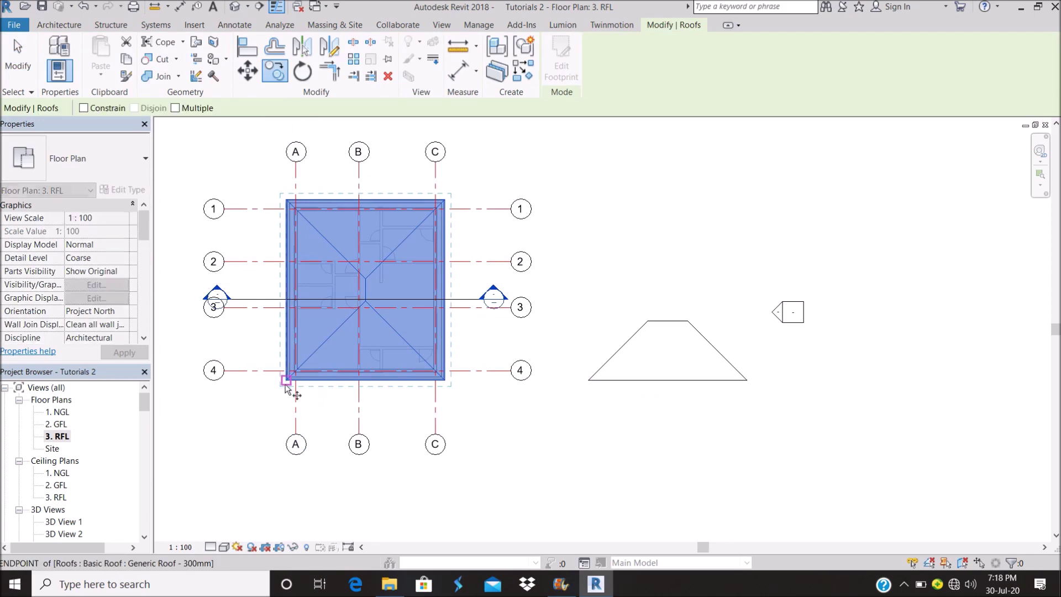
left_click(286, 380)
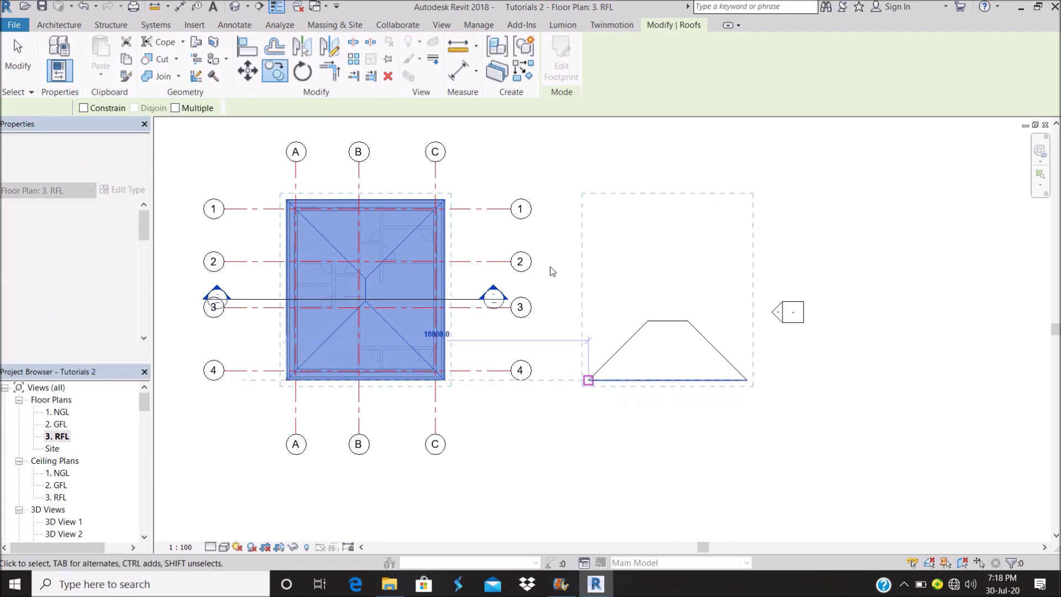
left_click(588, 380)
double_click(670, 207)
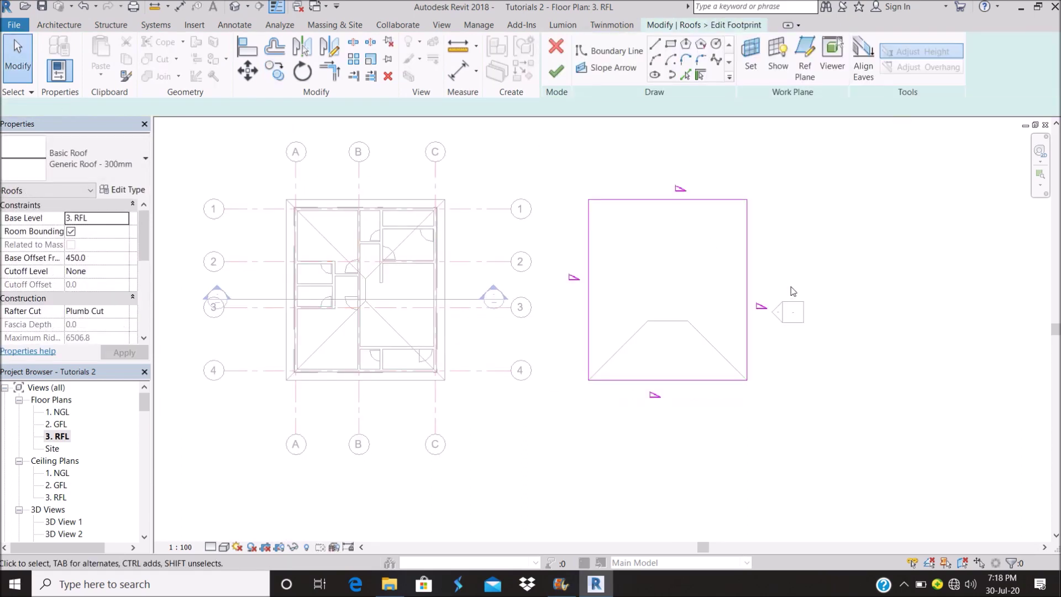
Replace the top and right footprint lines with diagonal, short horizontal and vertical boundary segments.
scroll(792, 291, "up", 2)
left_click_drag(658, 134, 658, 136)
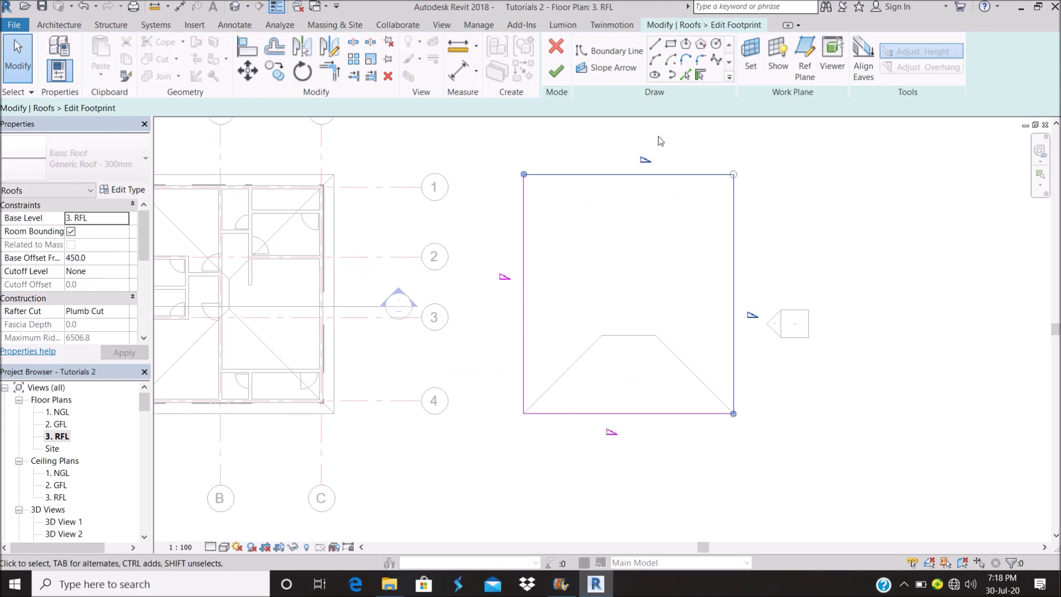
key("Delete")
left_click(653, 50)
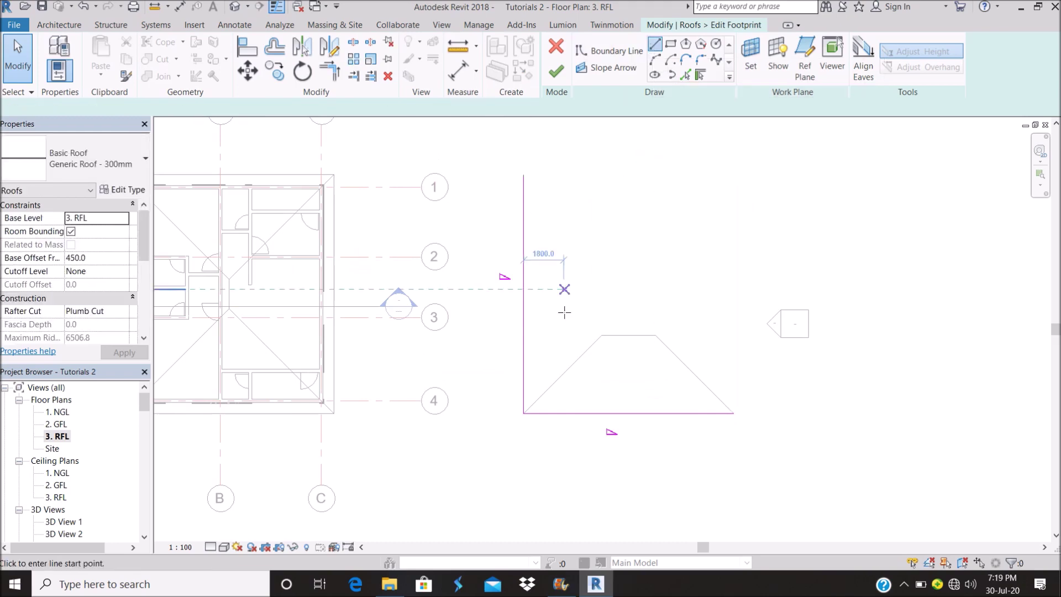
left_click(523, 413)
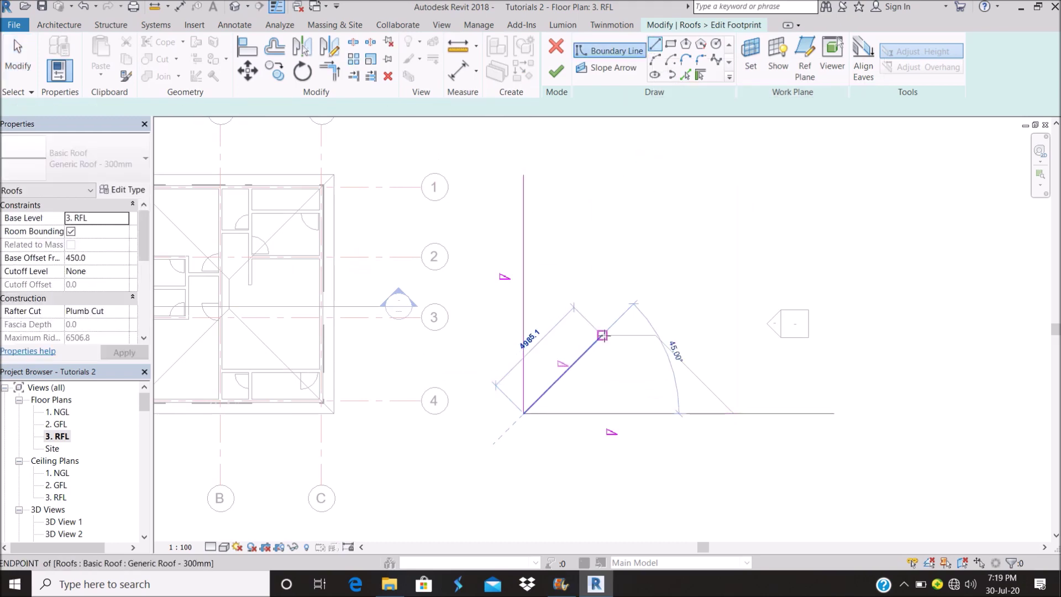
left_click(602, 335)
left_click(628, 335)
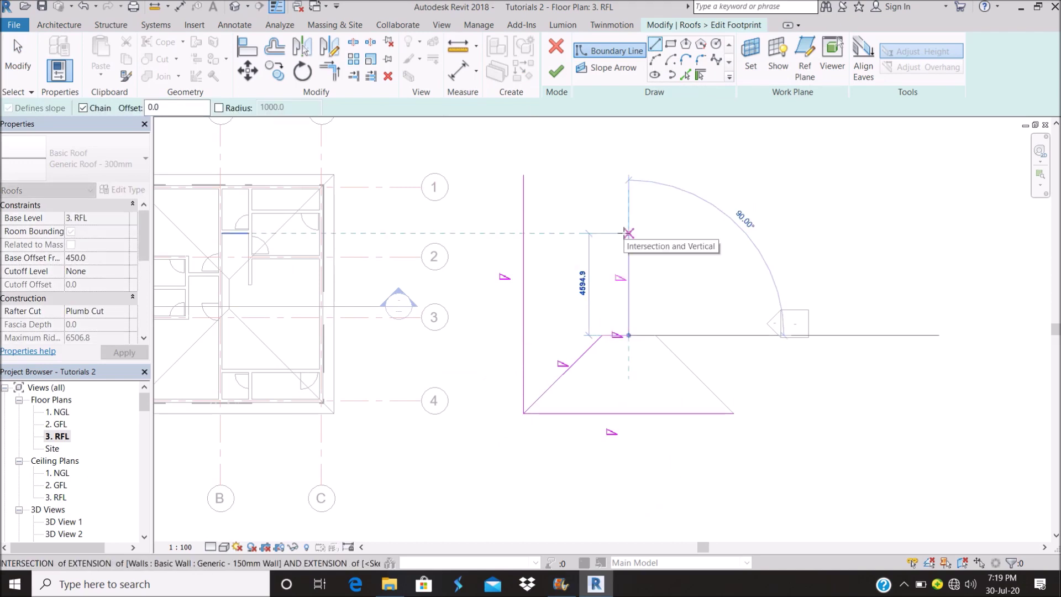
left_click(629, 233)
key("Escape")
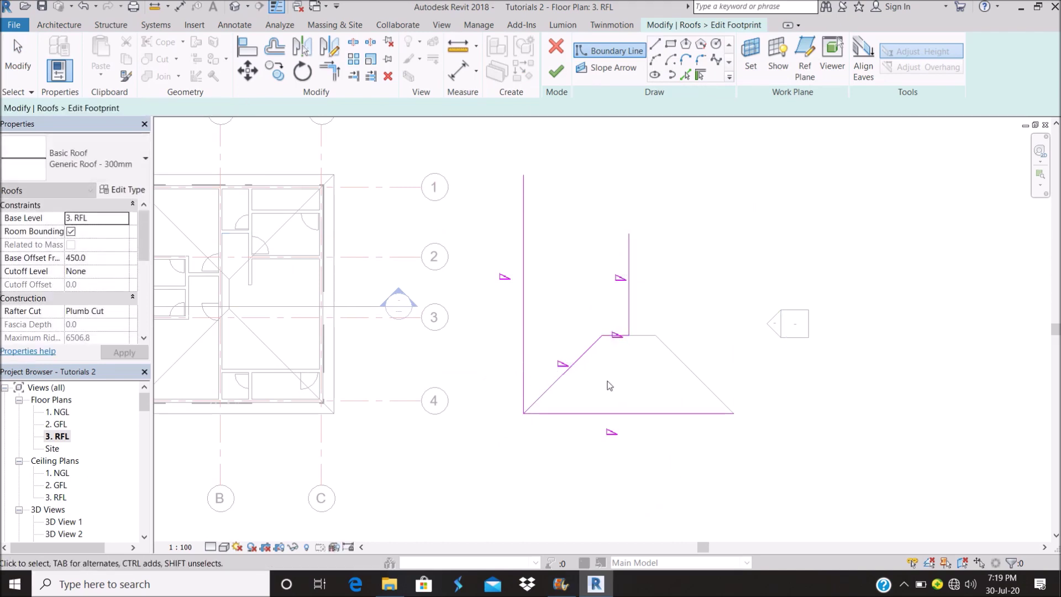
key("Escape")
Mirror the diagonal and short horizontal lines across a horizontal axis and delete the bottom line.
left_click_drag(610, 383, 578, 303)
left_click(330, 45)
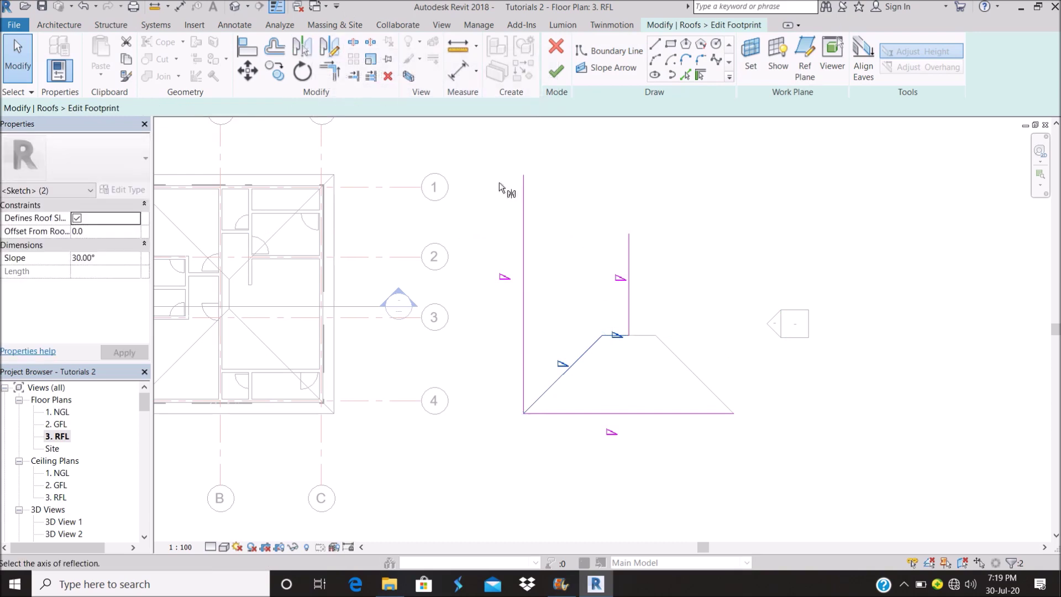
left_click(523, 293)
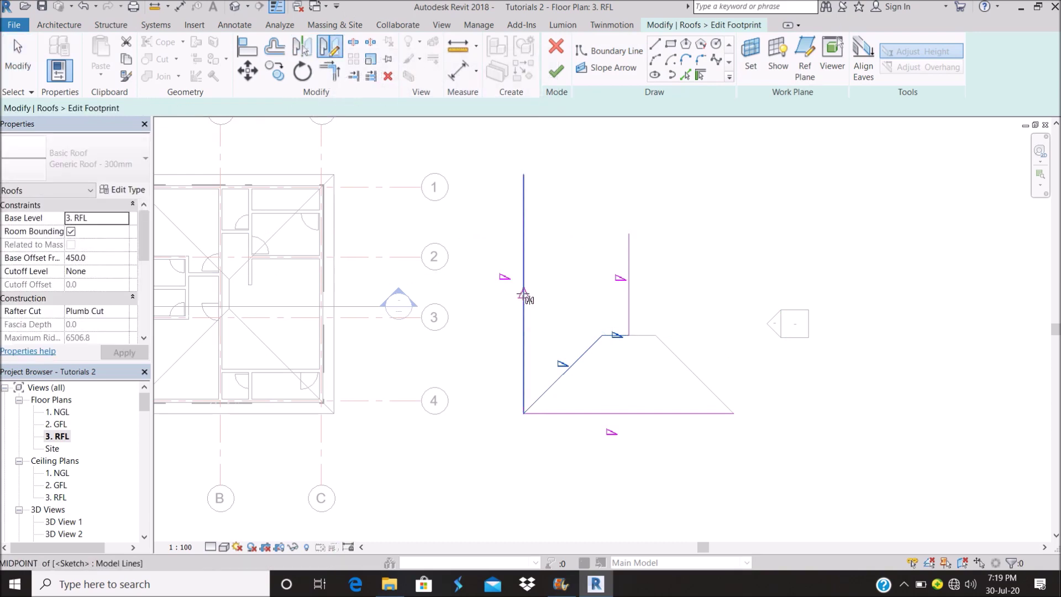
left_click(493, 296)
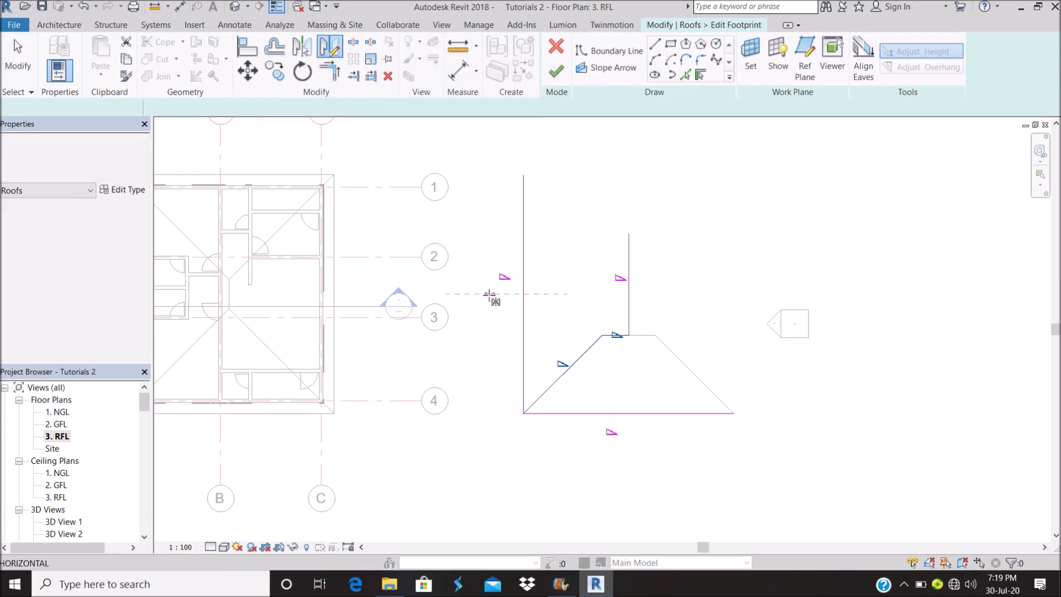
left_click(652, 414)
key("Delete")
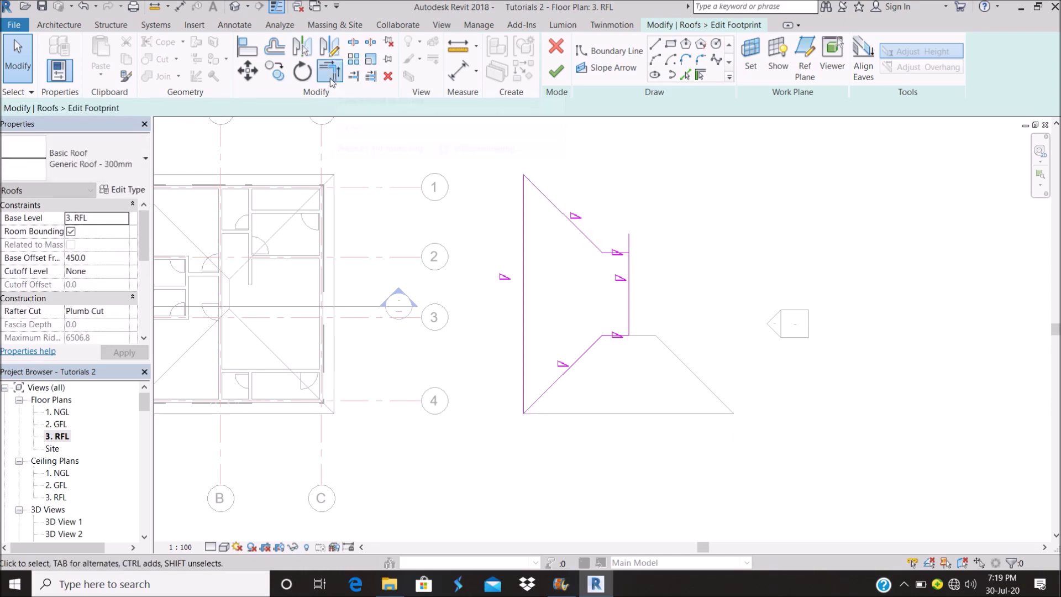
Check the five footprint lines and finish the left side roof piece.
left_click(330, 70)
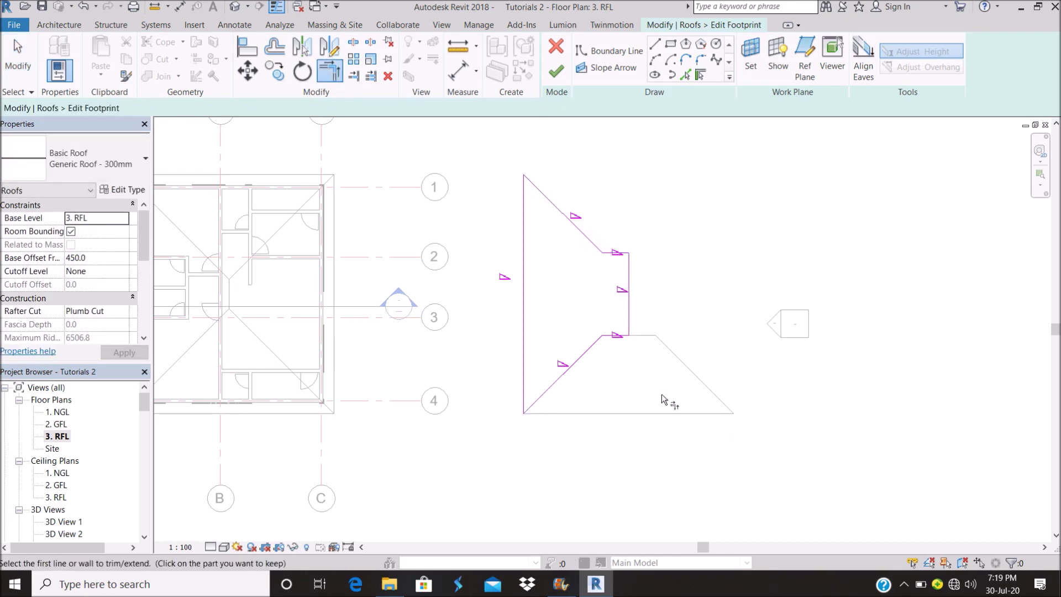
key("Escape")
left_click_drag(714, 434, 652, 343)
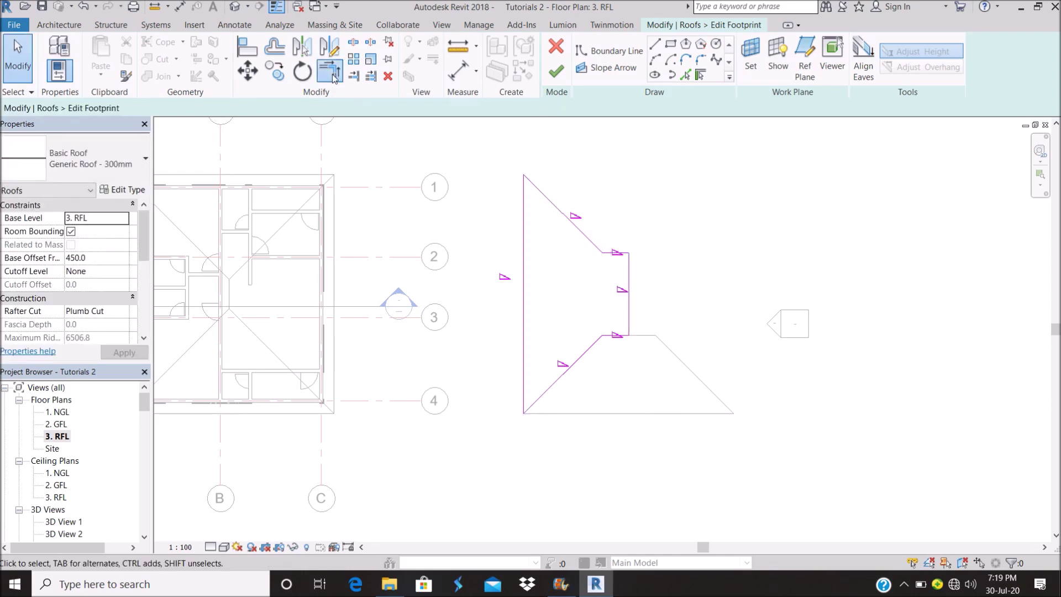
left_click(330, 70)
key("Escape")
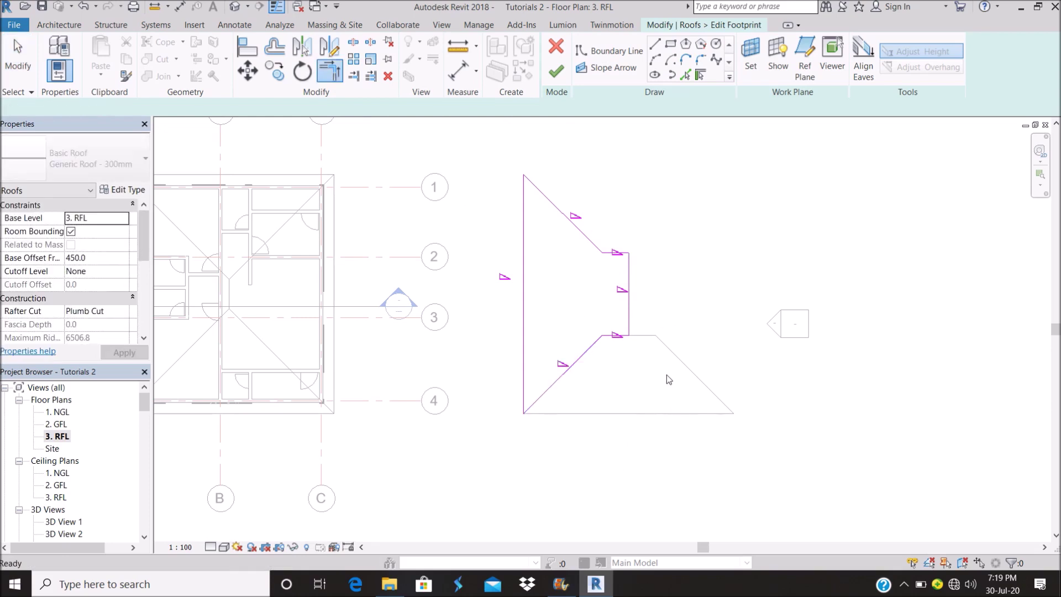
left_click_drag(581, 219, 581, 220)
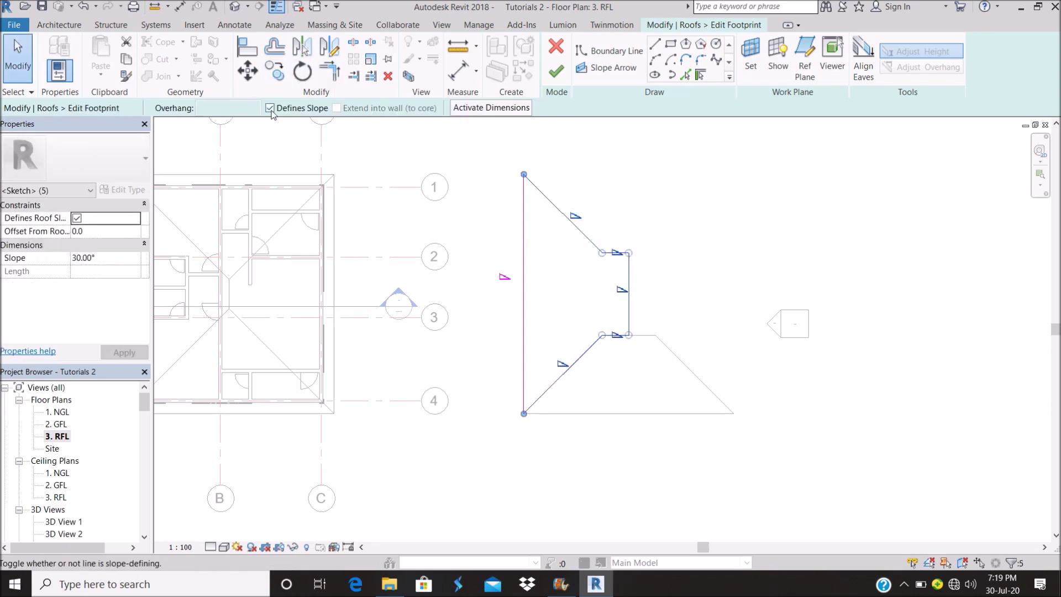
left_click(556, 71)
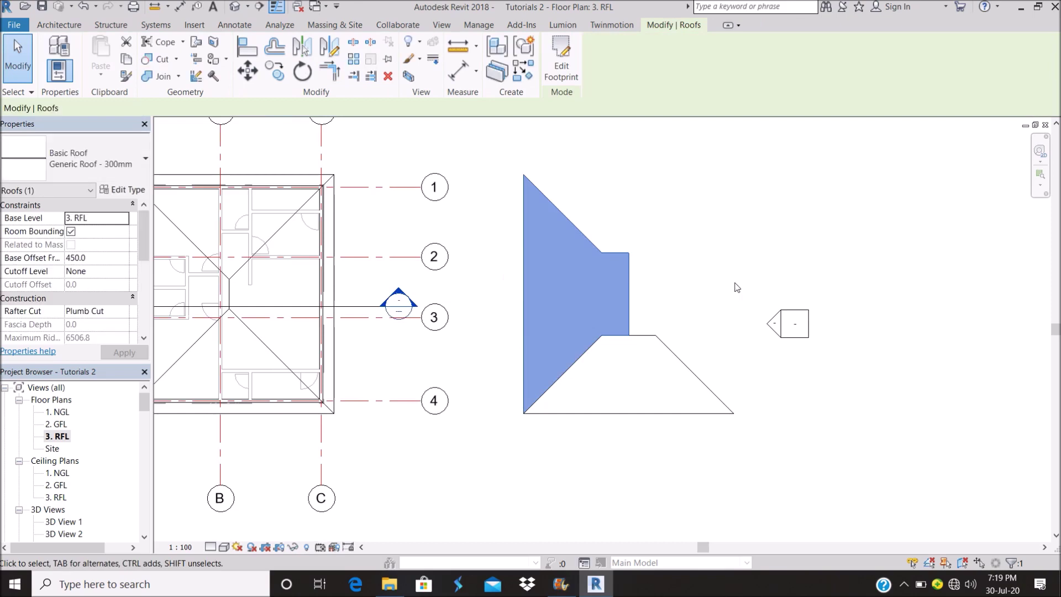
Mirror a copy of the left side roof piece to the right side.
scroll(675, 240, "down", 2)
scroll(509, 257, "up", 2)
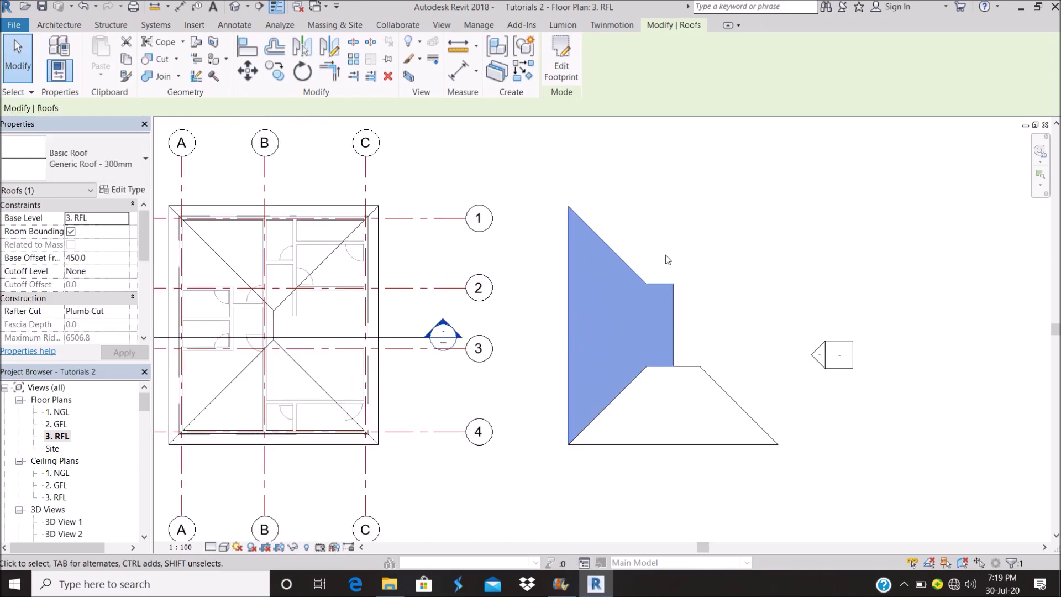
scroll(665, 257, "down", 2)
scroll(651, 289, "up", 2)
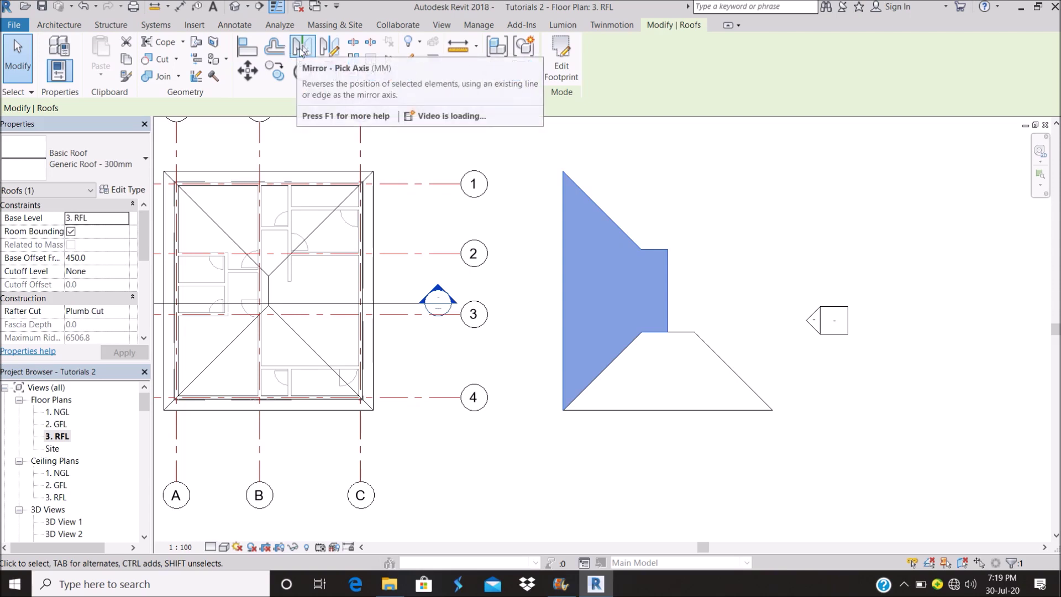
left_click(298, 48)
left_click(667, 287)
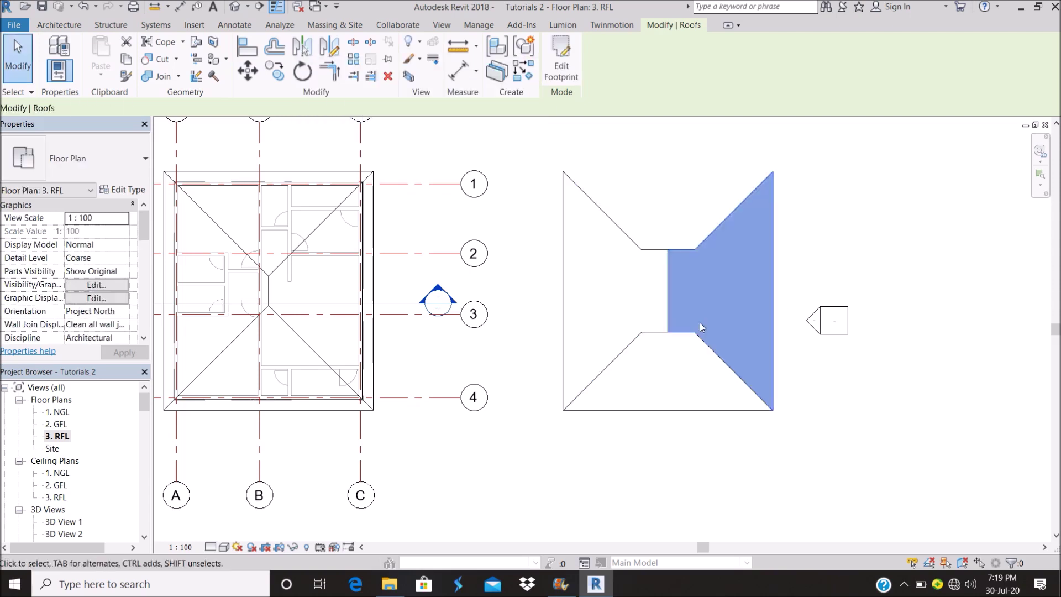
Mirror a copy of the bottom trapezoid roof to the top through the roof's centre.
left_click(713, 417)
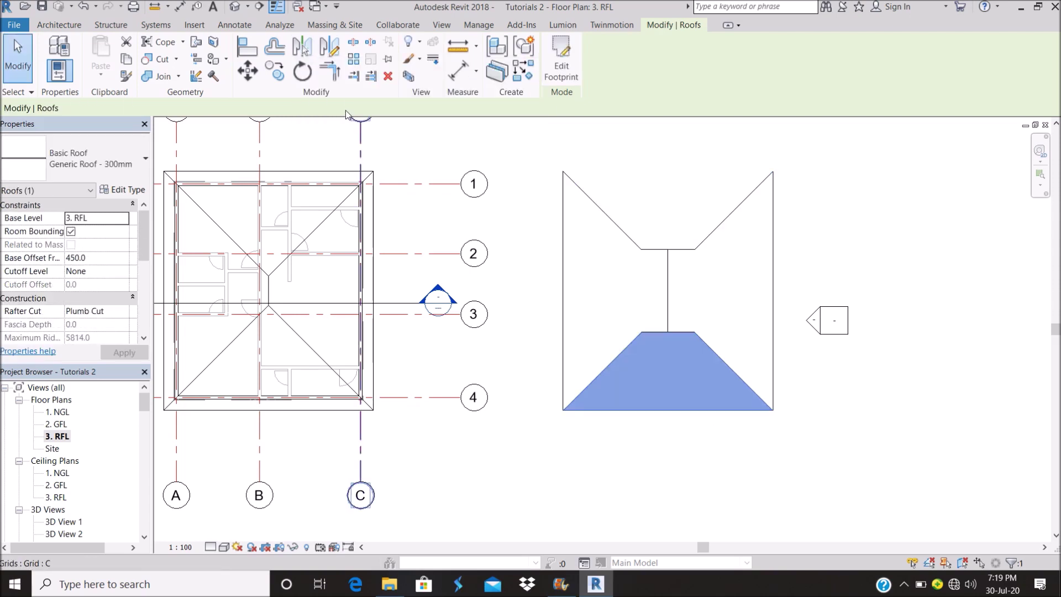
left_click(330, 48)
left_click(667, 290)
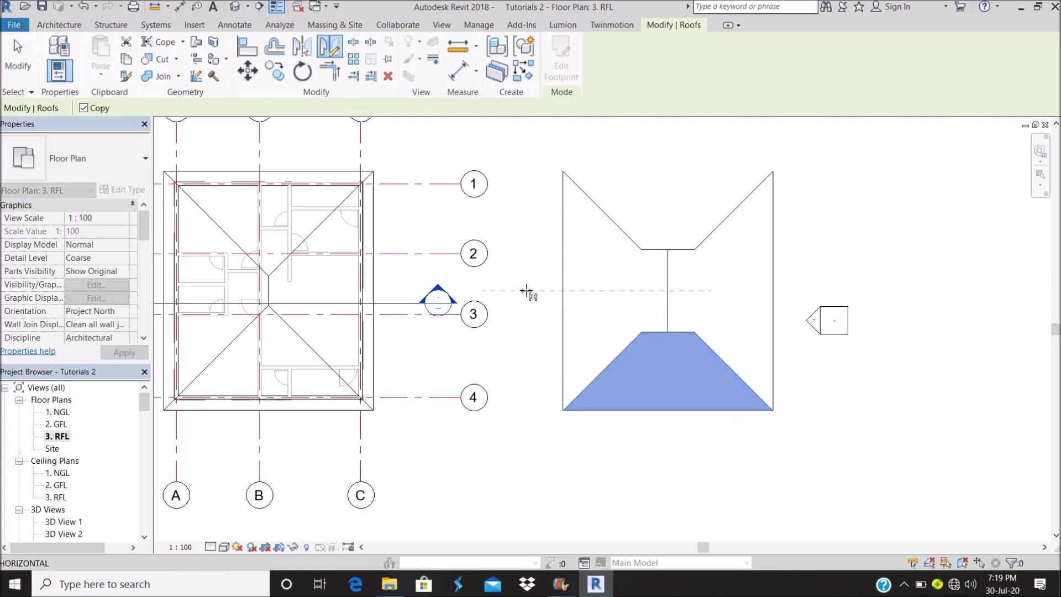
left_click(525, 291)
scroll(580, 201, "down", 2)
key("Escape")
Draw a model line off the roof's lower-left corner and delete the original hip roof.
scroll(487, 255, "up", 2)
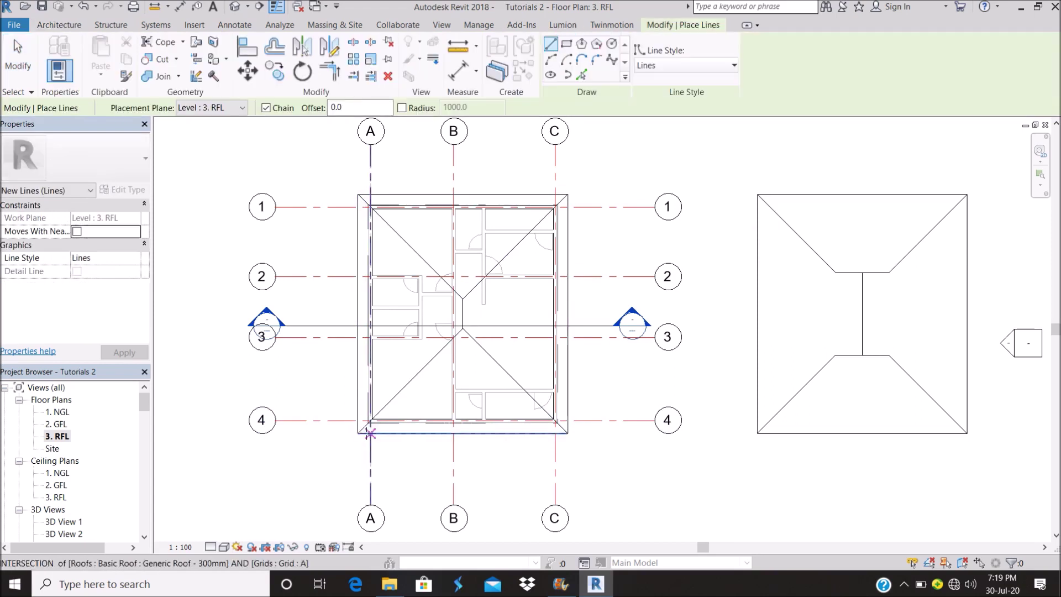
left_click(358, 433)
left_click(307, 492)
key("Escape")
key("Escape")
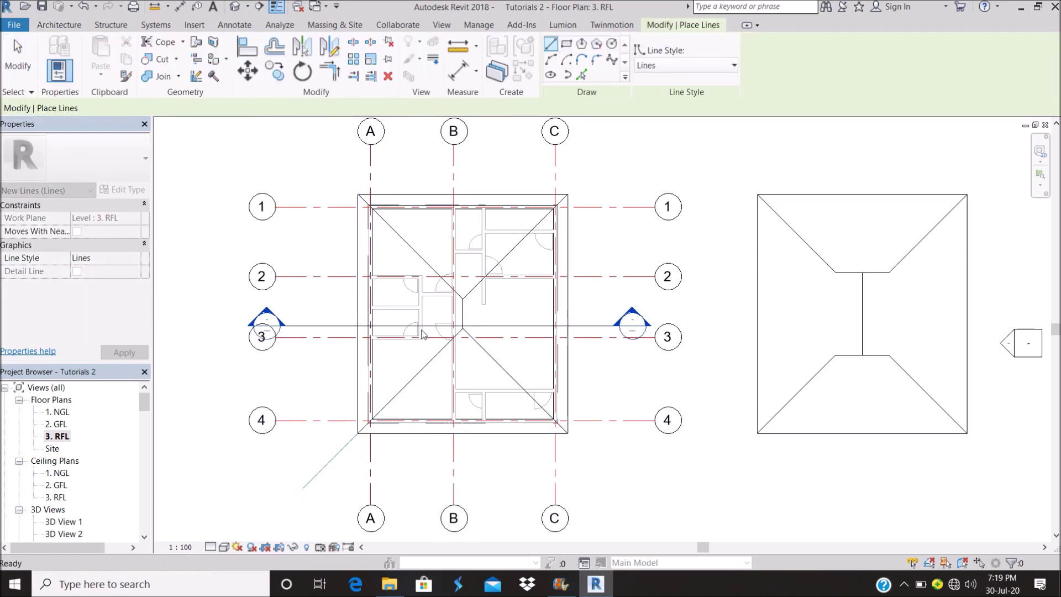
left_click(476, 338)
key("Delete")
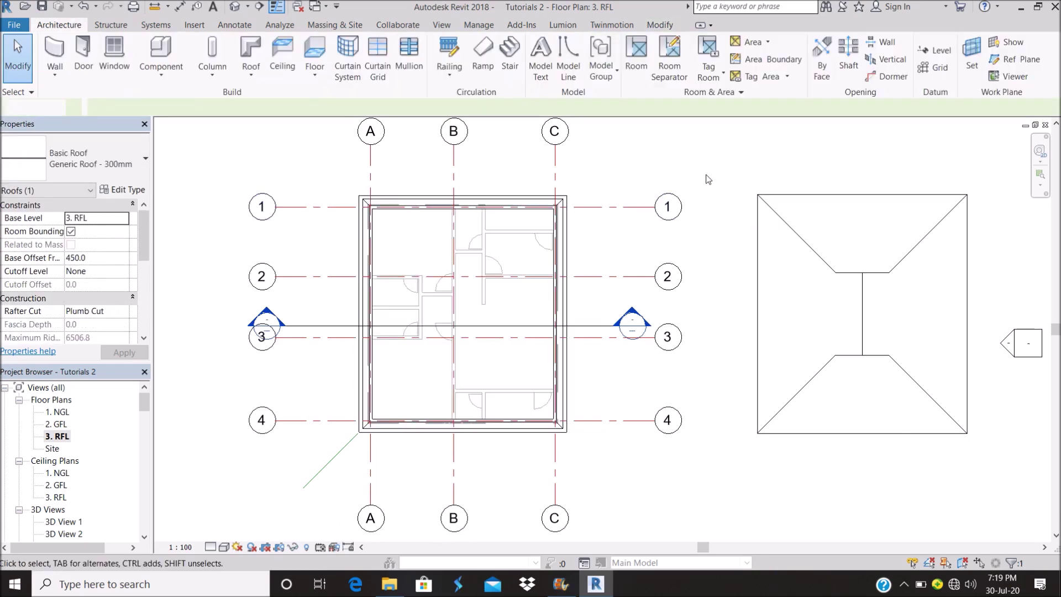
Move the four new roof pieces with MV so their corner lands on the building corner.
left_click_drag(990, 449, 991, 450)
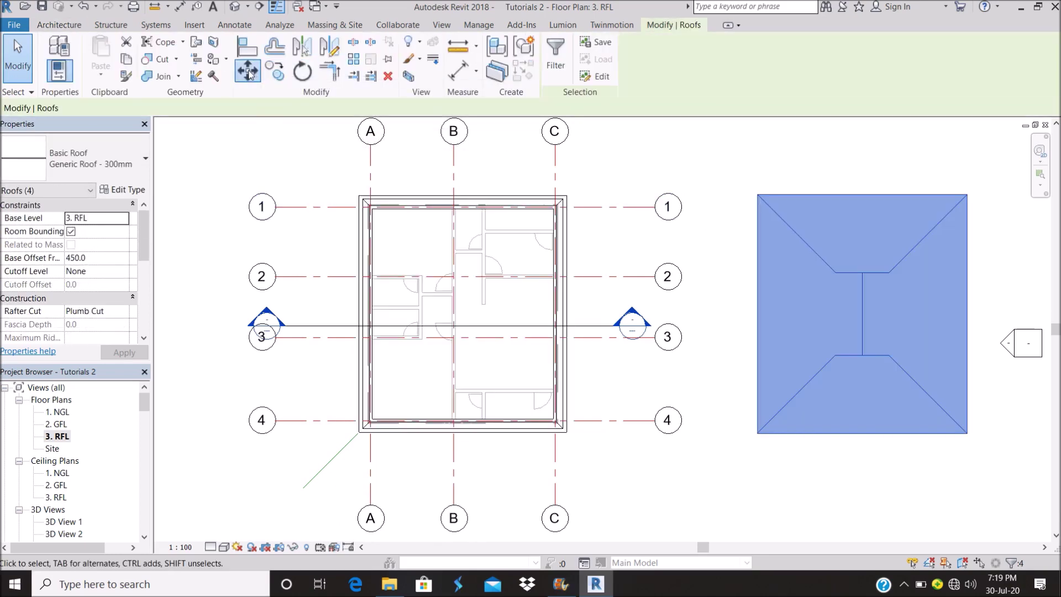
key("m")
key("v")
left_click(757, 433)
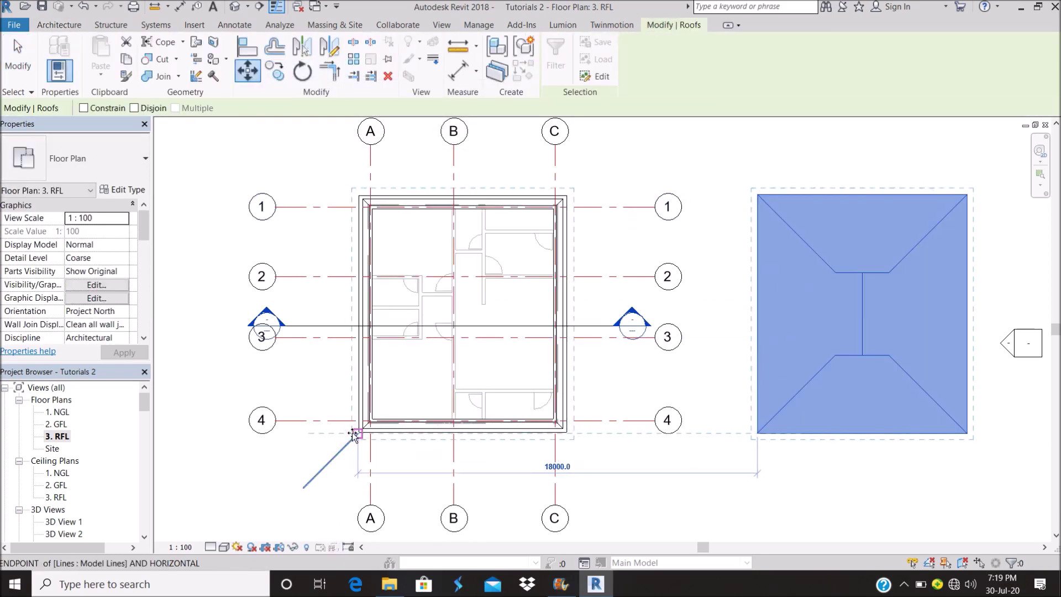
scroll(356, 431, "up", 3)
scroll(372, 436, "up", 3)
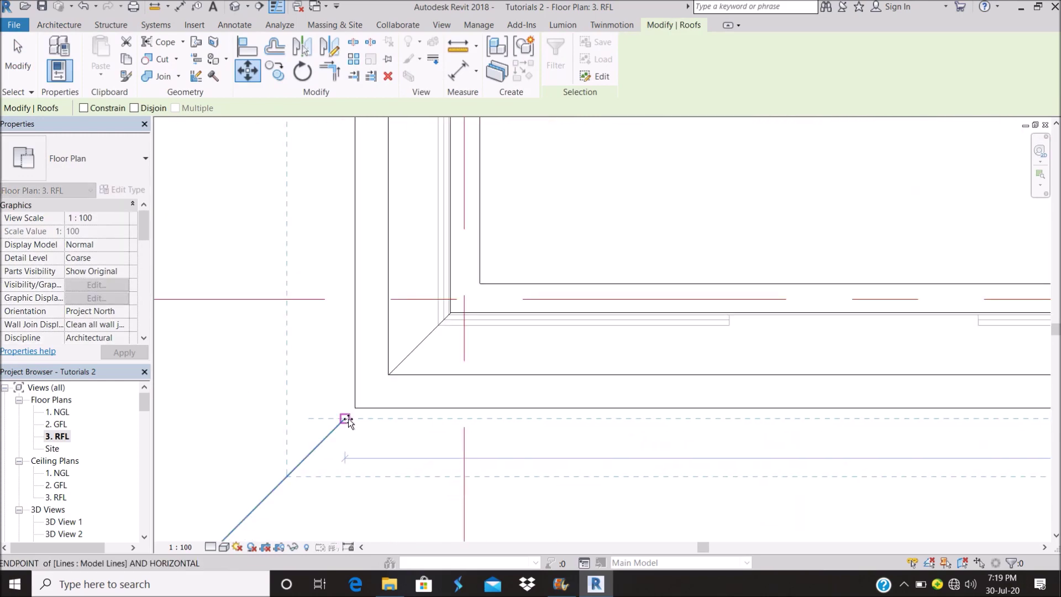
left_click(349, 419)
scroll(349, 419, "down", 3)
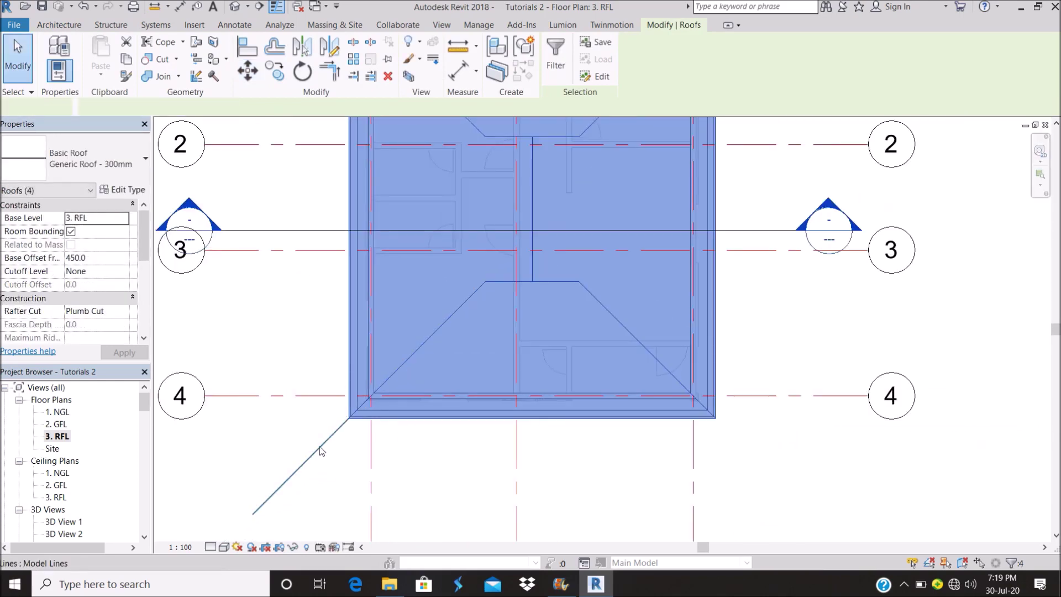
key("Escape")
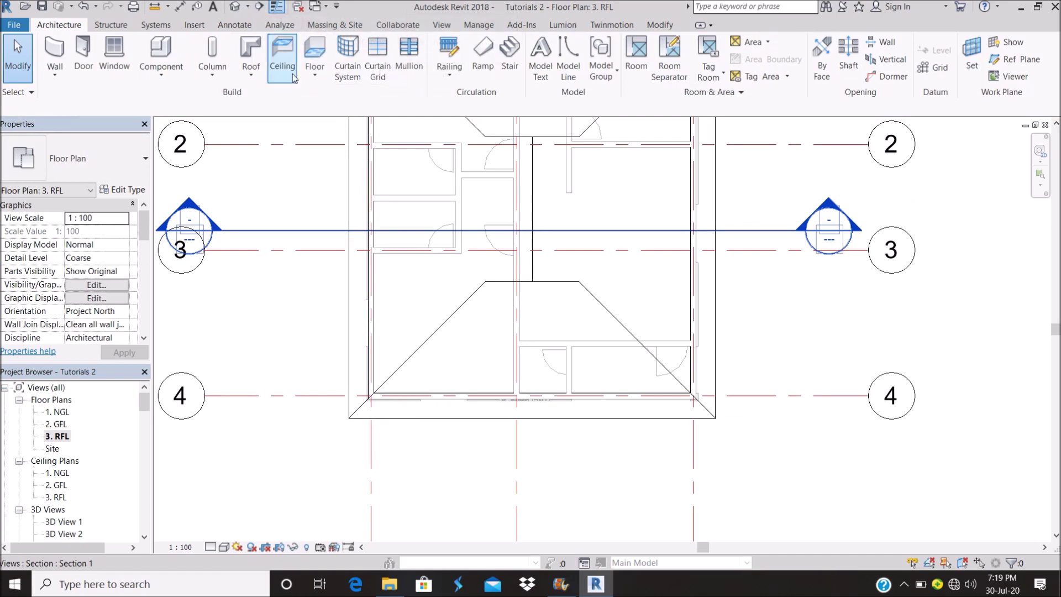
View the house in default 3D and orbit around to inspect the gap at the roof peak.
left_click(235, 6)
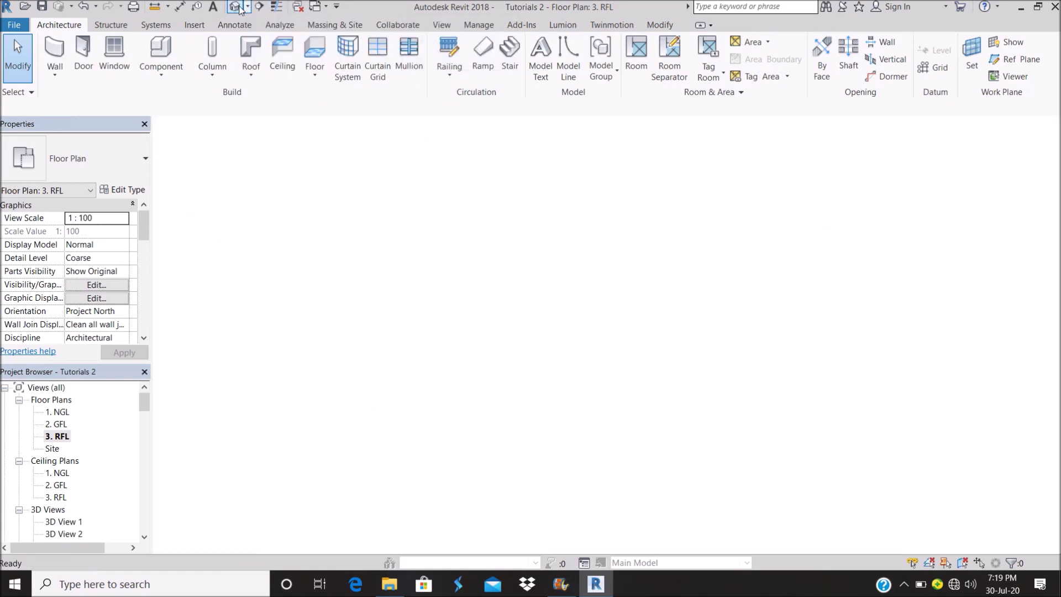
middle_click_drag(592, 346, 673, 316, "shift")
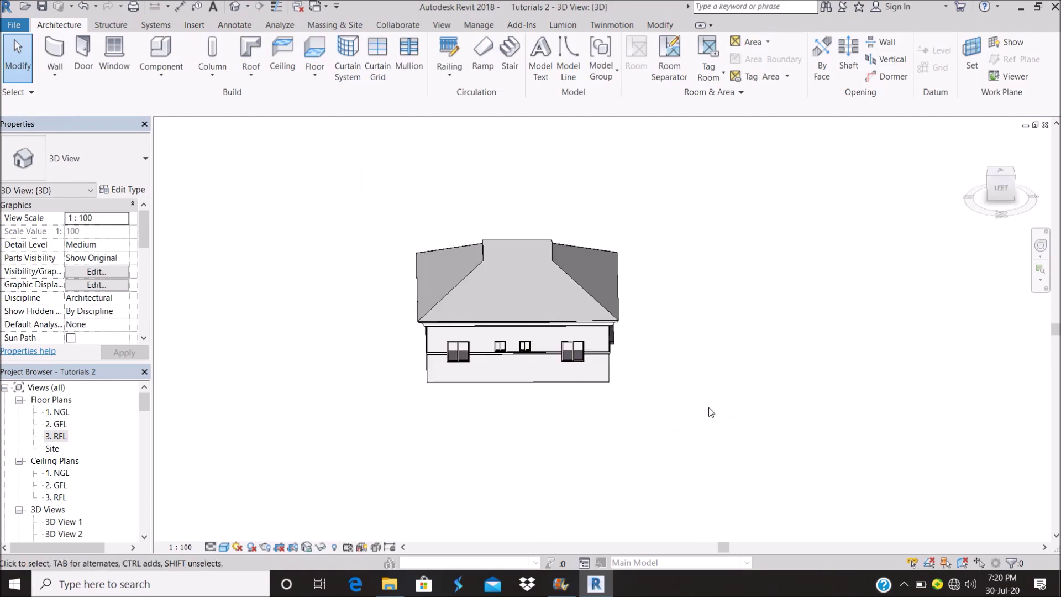
middle_click_drag(711, 412, 675, 372, "shift")
scroll(674, 371, "down", 2)
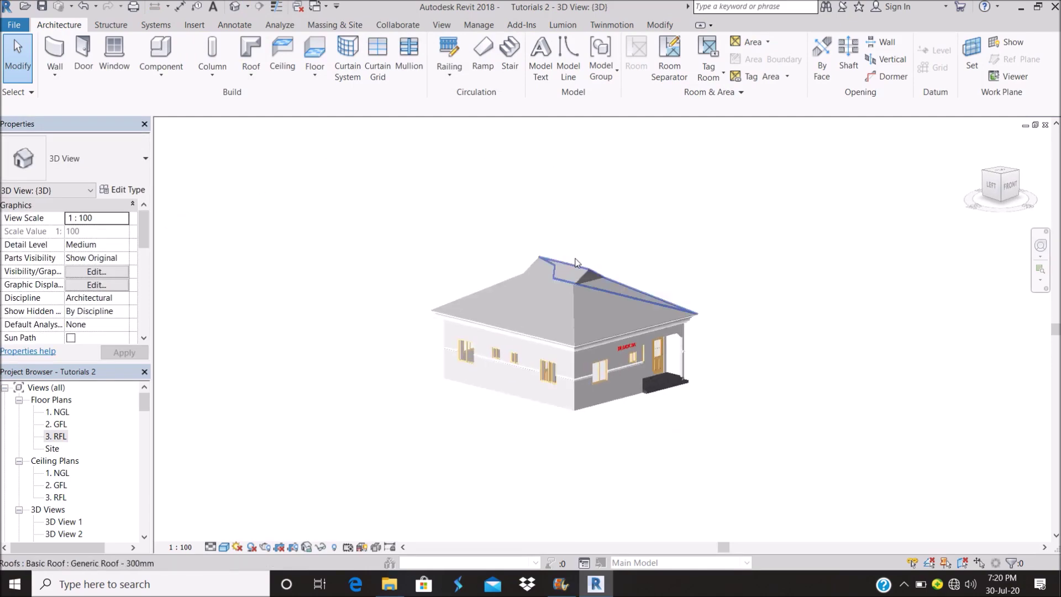
scroll(575, 262, "up", 5)
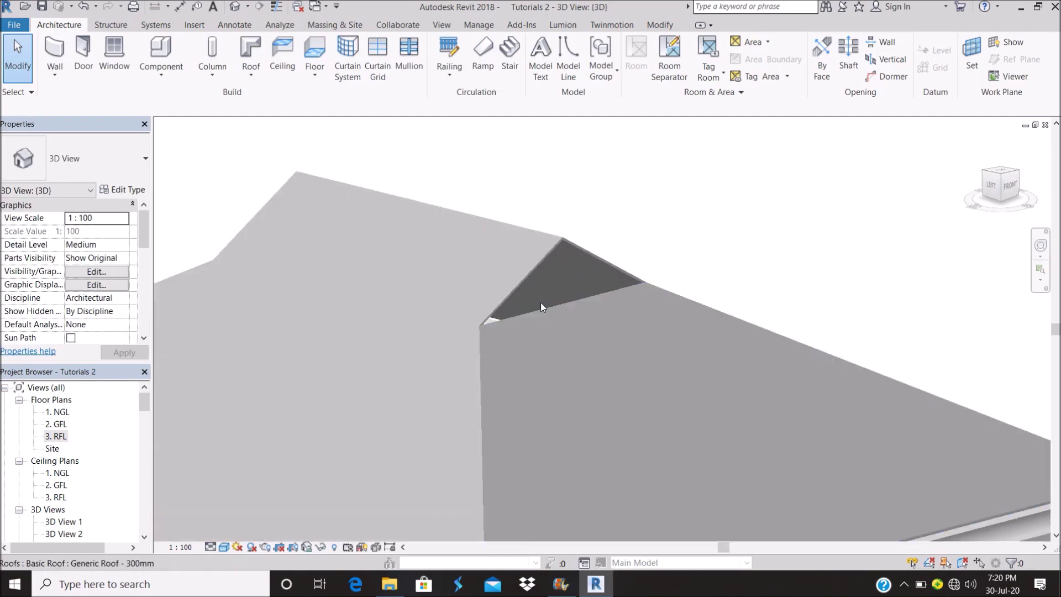
scroll(630, 303, "down", 5)
middle_click_drag(773, 265, 832, 282, "shift")
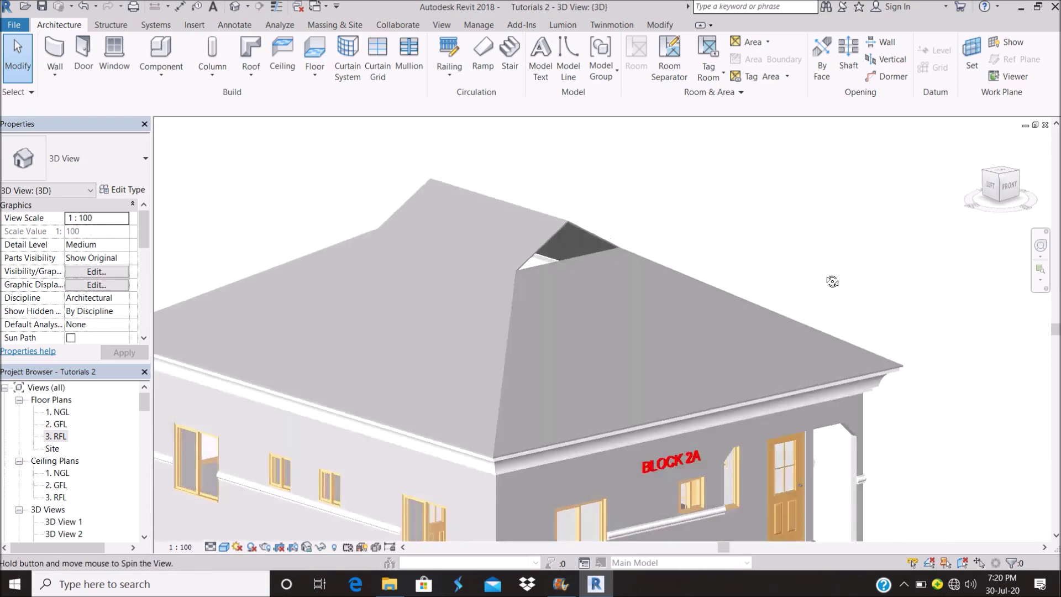
scroll(491, 260, "down", 2)
scroll(490, 259, "up", 2)
scroll(566, 254, "down", 3)
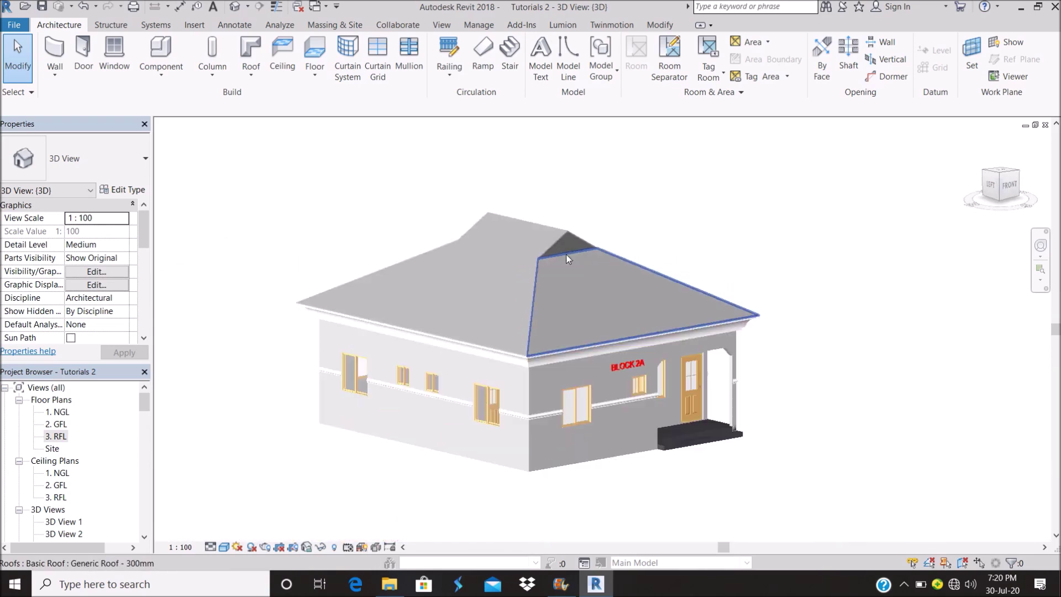
middle_click_drag(566, 254, 373, 197, "shift")
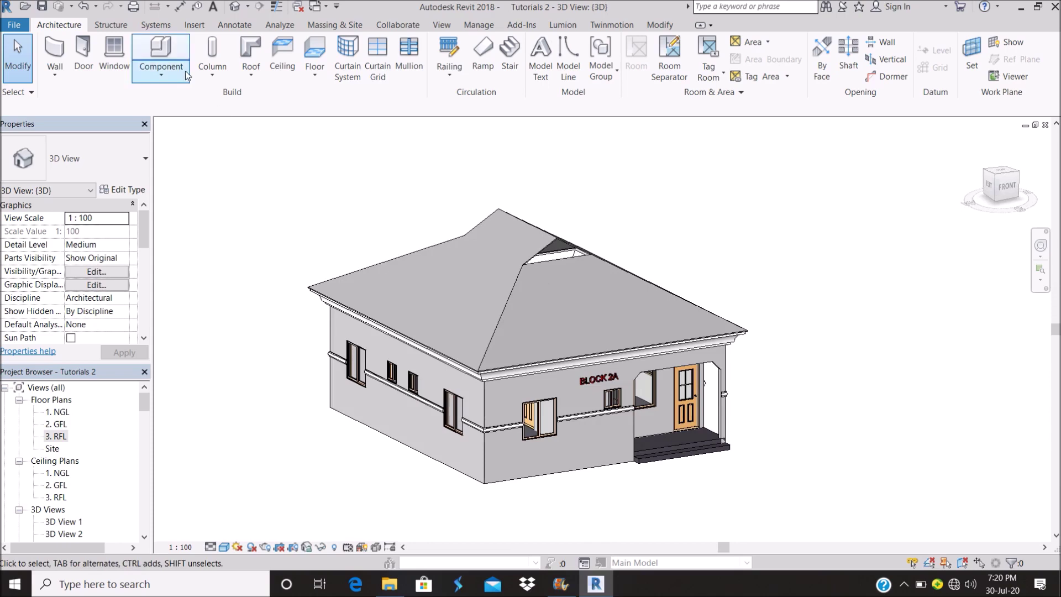
scroll(492, 237, "up", 3)
left_click(161, 49)
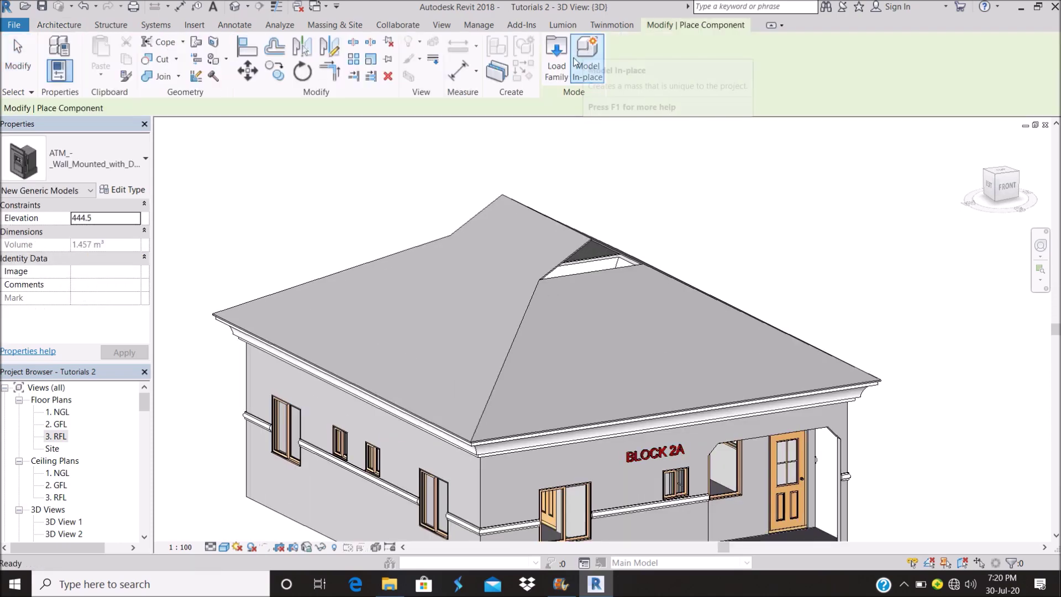
Create an in-place Casework model named 'Durtch gable cover' and start an extrusion.
left_click(557, 56)
key("Escape")
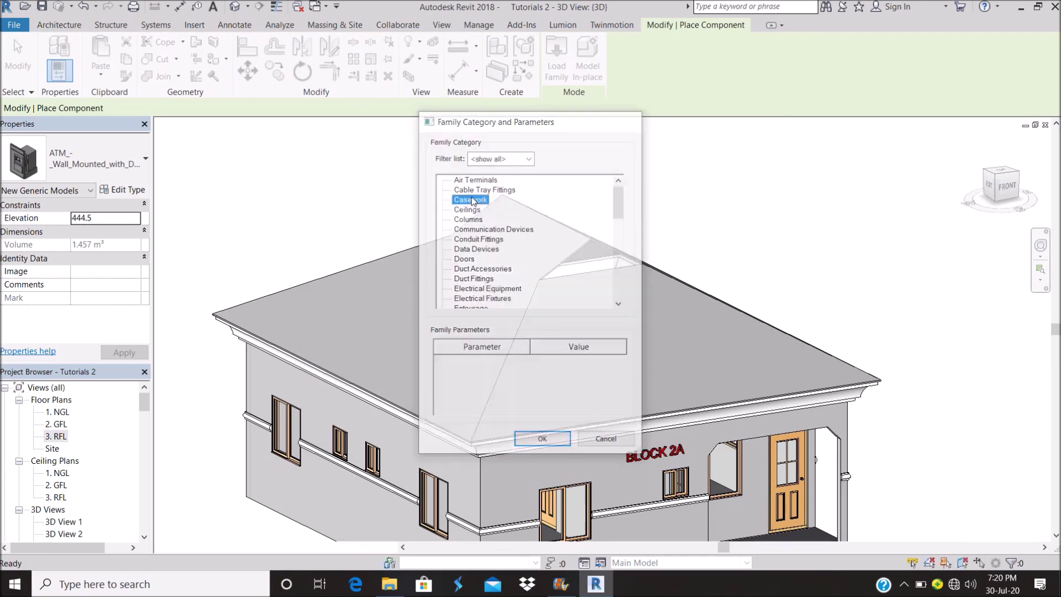
left_click(543, 440)
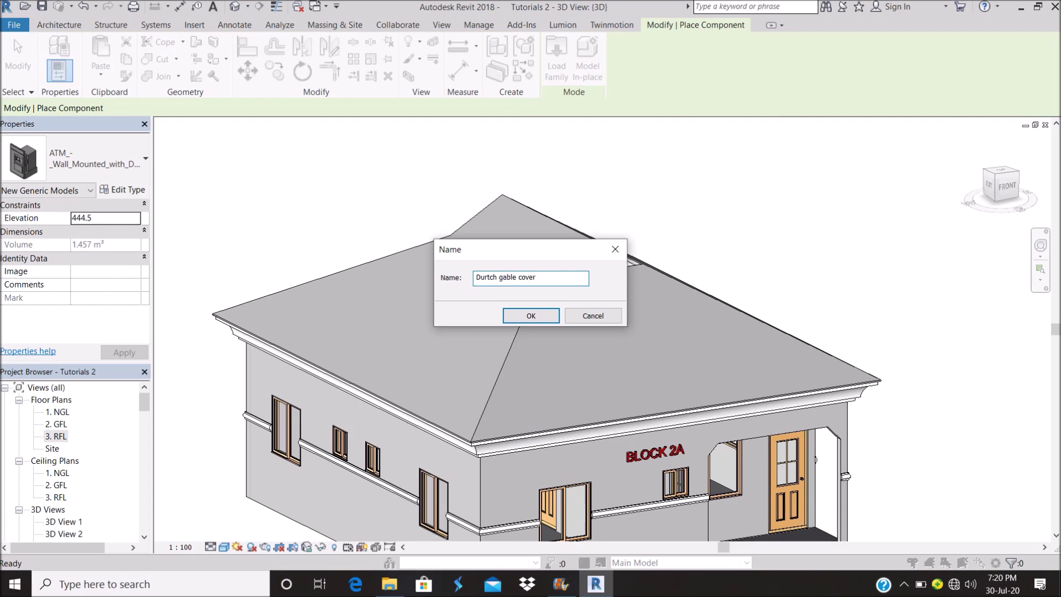
left_click(531, 316)
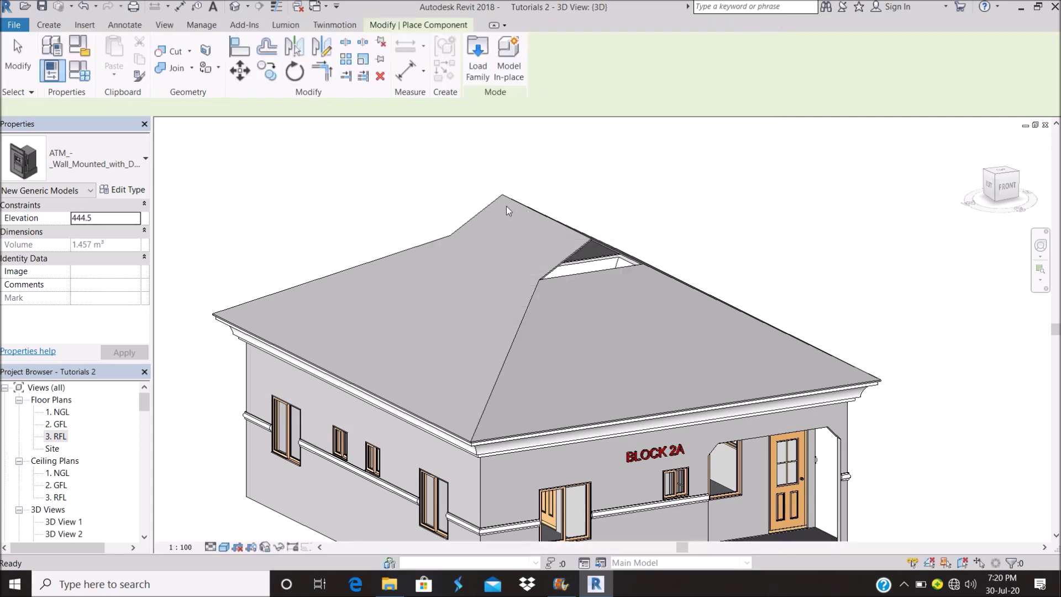
left_click(46, 25)
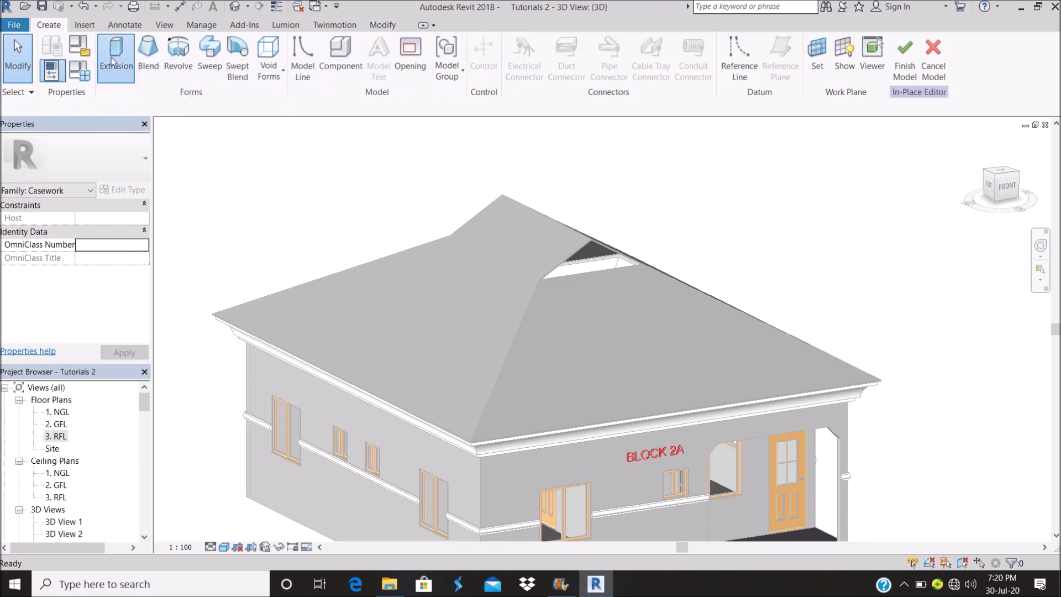
left_click(115, 60)
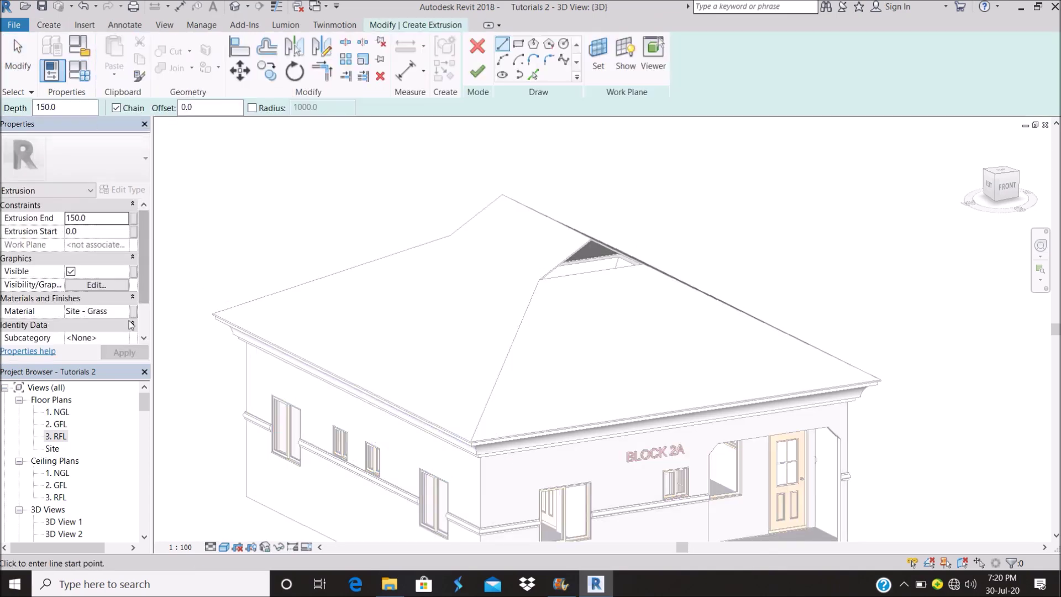
Set the extrusion's material to Paints and Coatings.
left_click(129, 312)
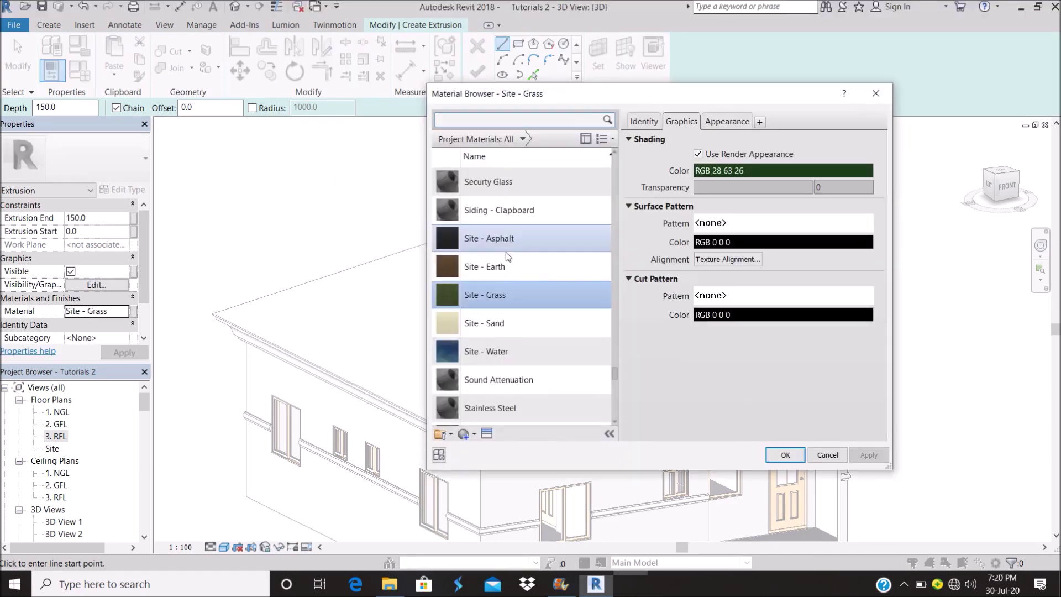
left_click(502, 254)
key("p")
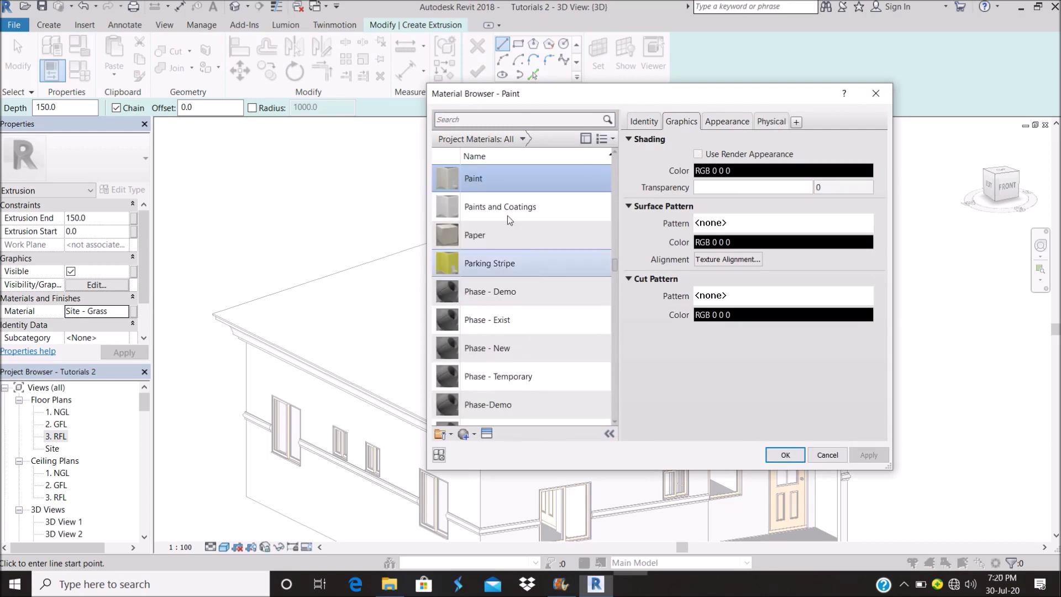
double_click(507, 215)
scroll(602, 252, "up", 10)
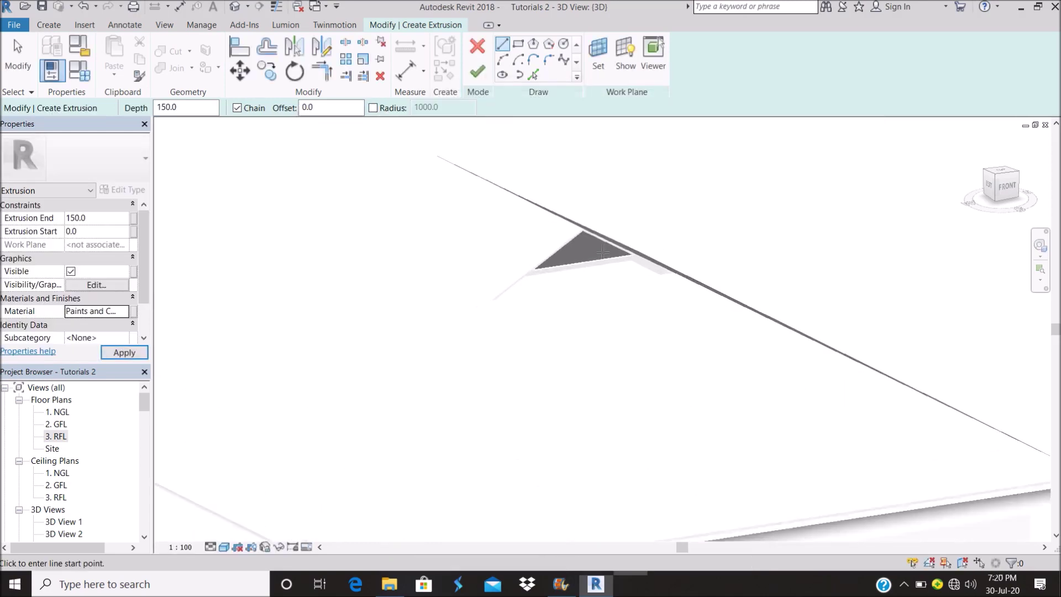
scroll(602, 252, "up", 1)
Set the work plane to the sloping roof face at the gable opening.
left_click(588, 65)
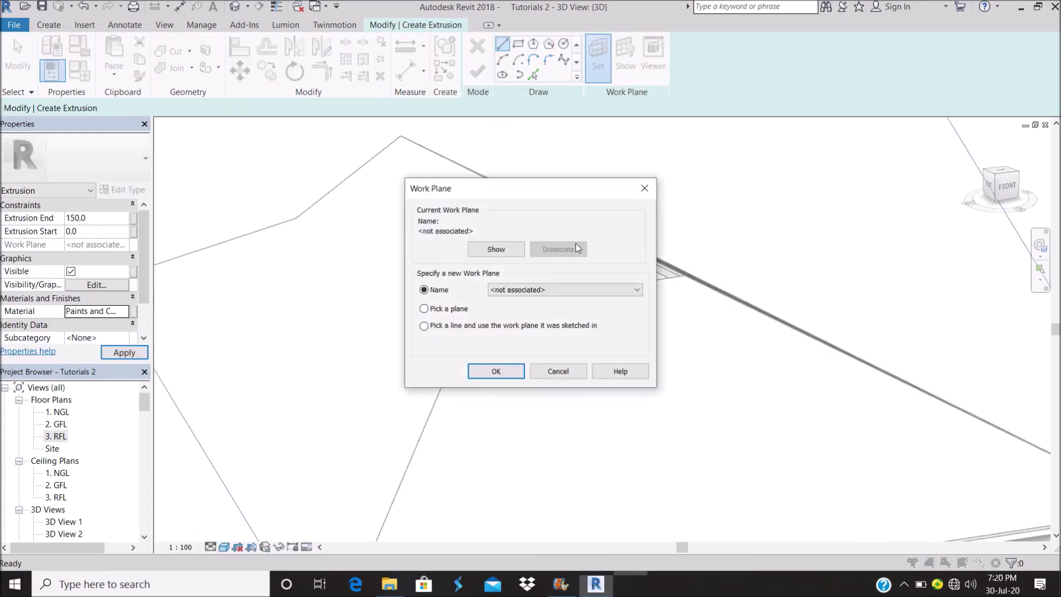
left_click(496, 371)
scroll(431, 235, "up", 5)
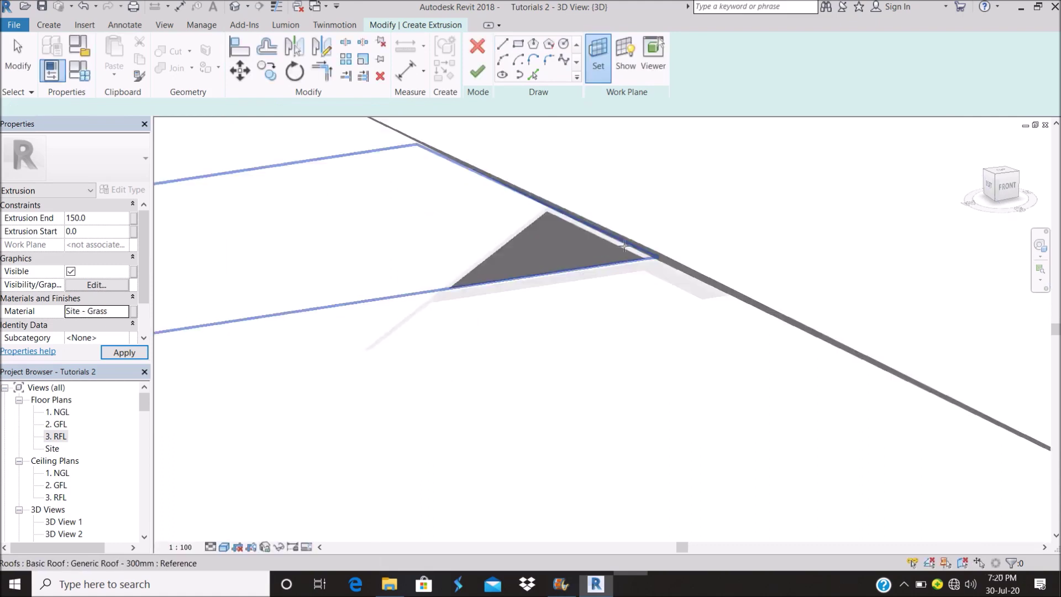
left_click(432, 235)
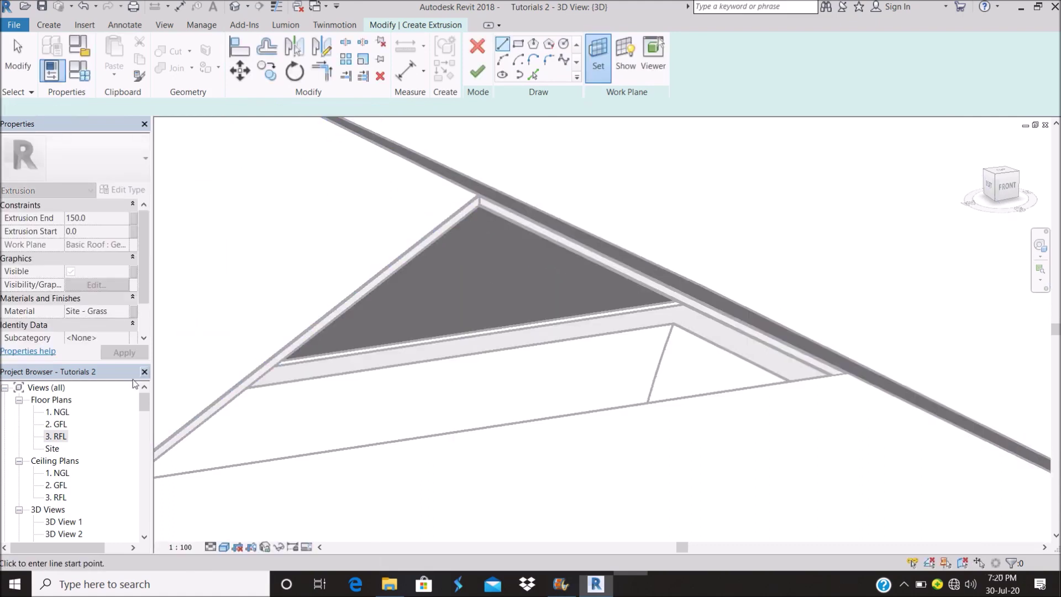
scroll(60, 527, "down", 2)
Open the South elevation view to draw the gable infill.
double_click(57, 521)
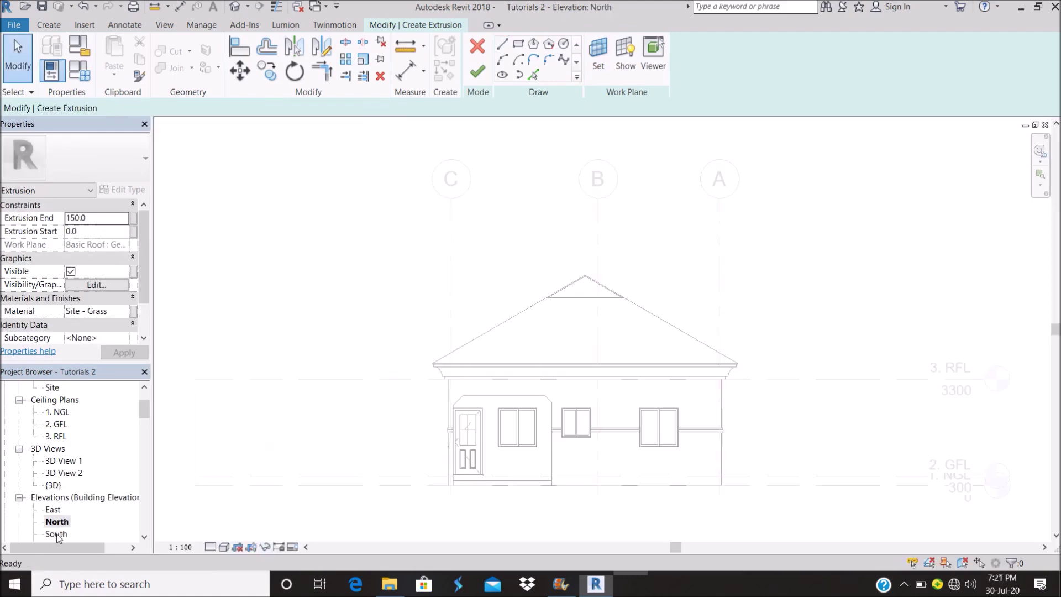
double_click(56, 534)
scroll(631, 263, "up", 5)
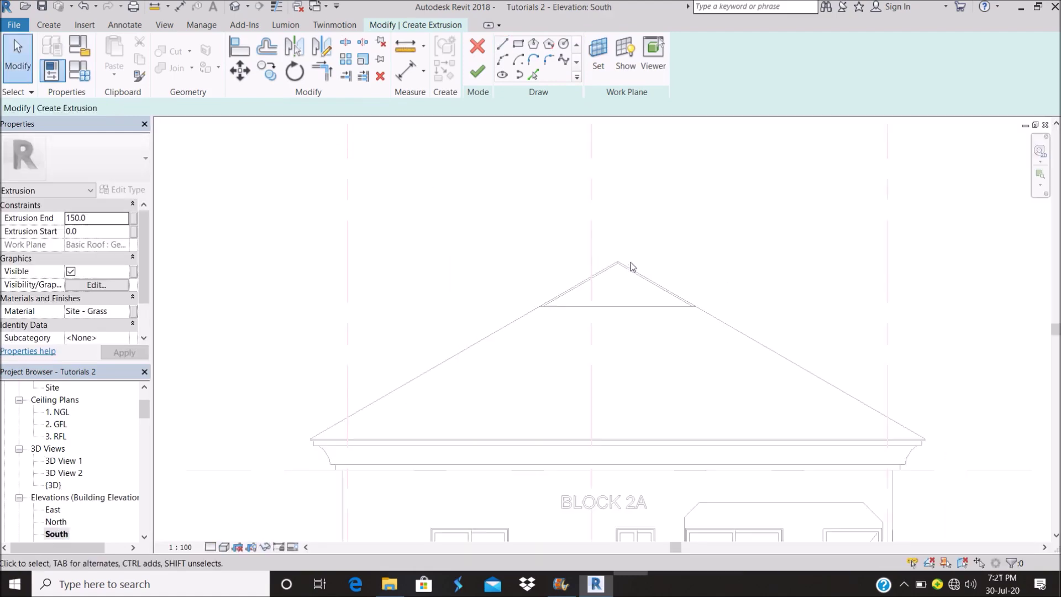
Pick profile lines along both roof slopes and the ceiling line.
left_click(503, 44)
scroll(455, 285, "up", 3)
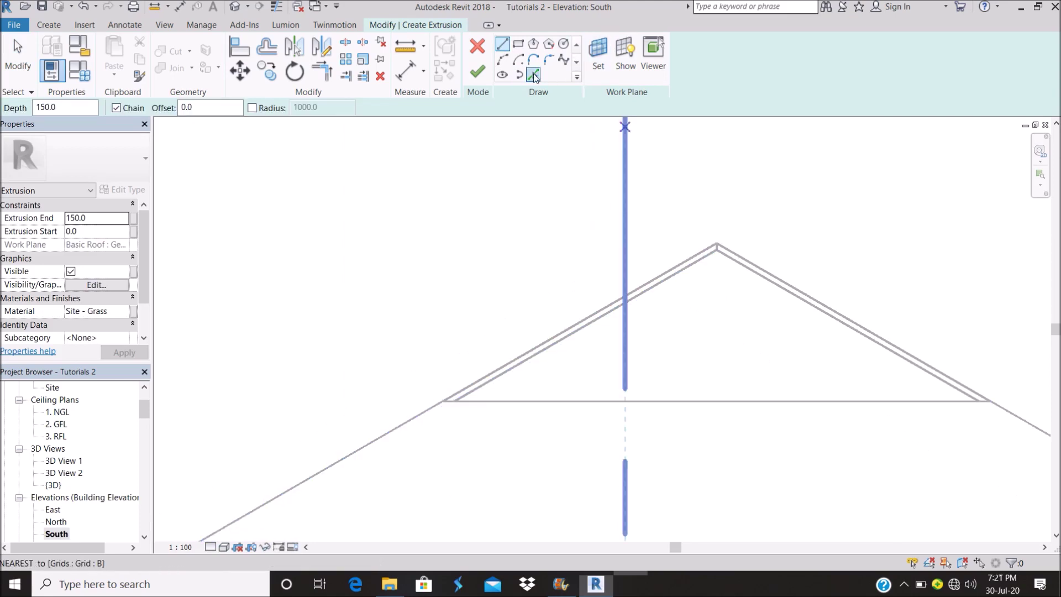
left_click(535, 77)
left_click(596, 315)
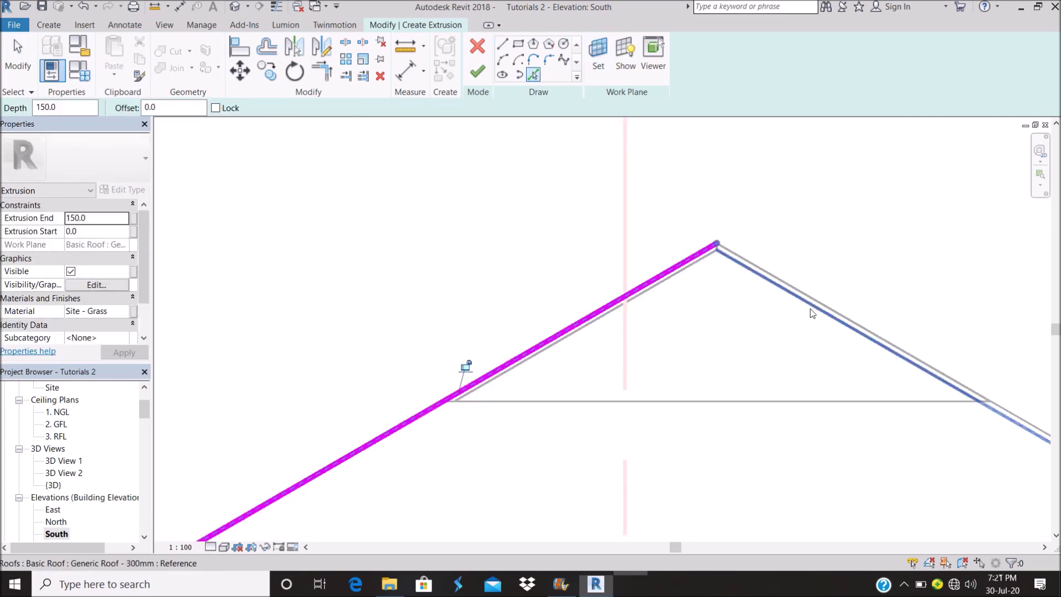
key("ctrl+z")
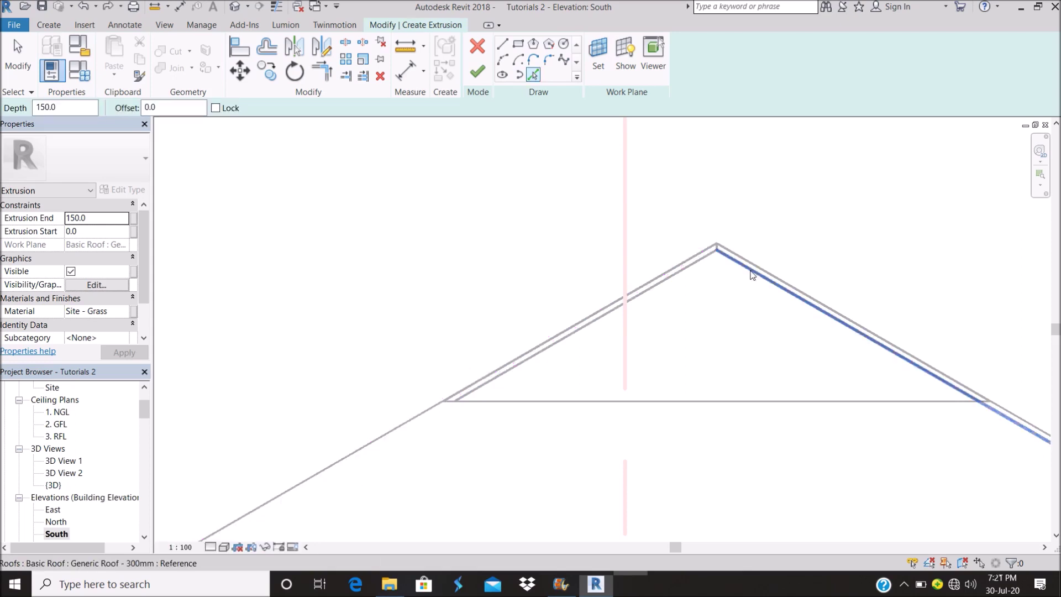
left_click(750, 268)
left_click(688, 264)
left_click(662, 401)
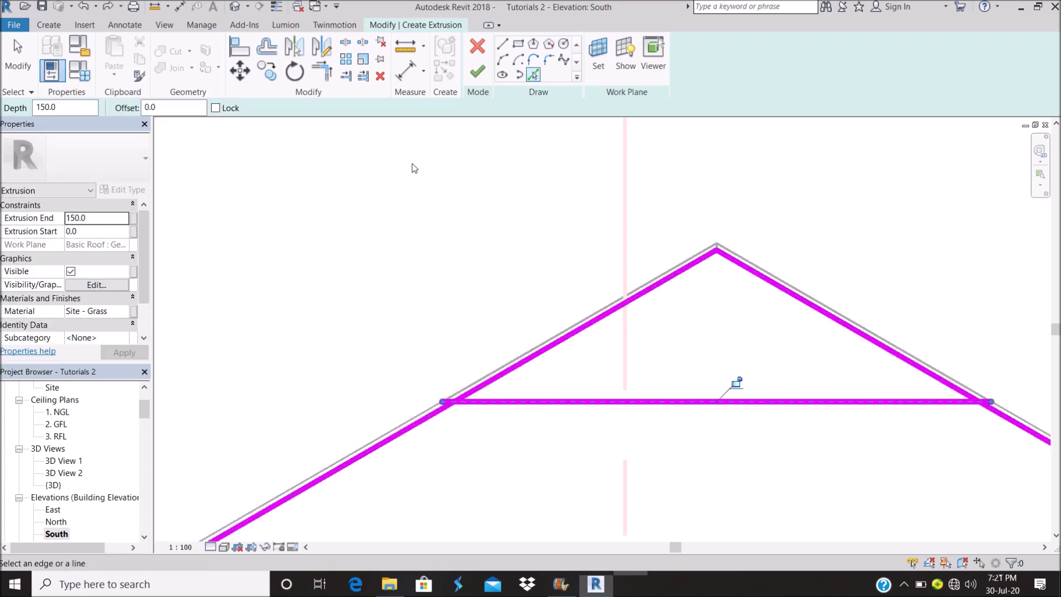
Trim the slope lines to the ceiling line at both corners to close the triangle.
left_click(324, 72)
left_click(497, 373)
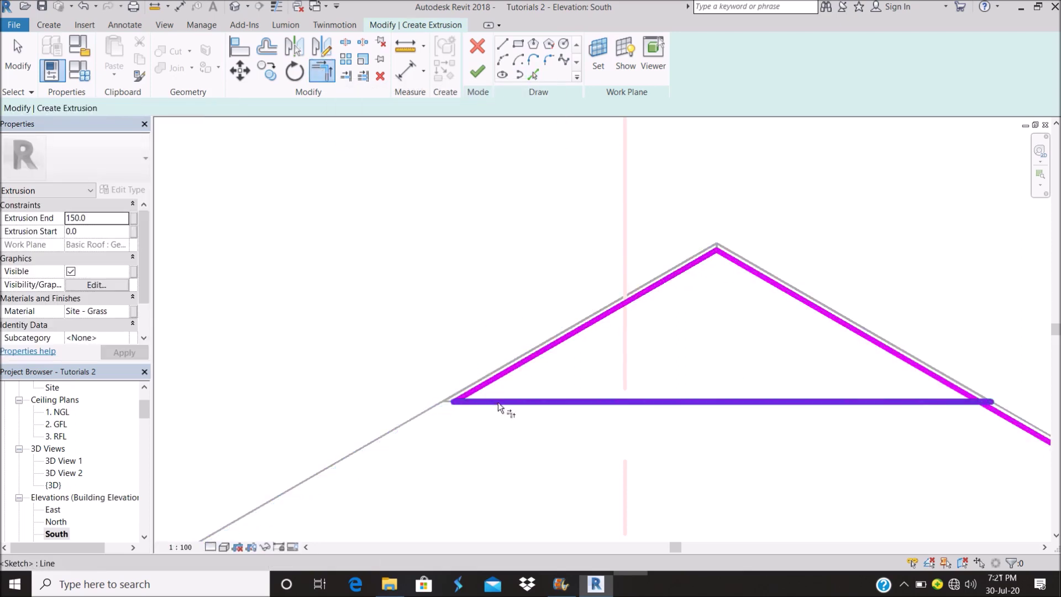
left_click(500, 401)
left_click(834, 315)
left_click(827, 402)
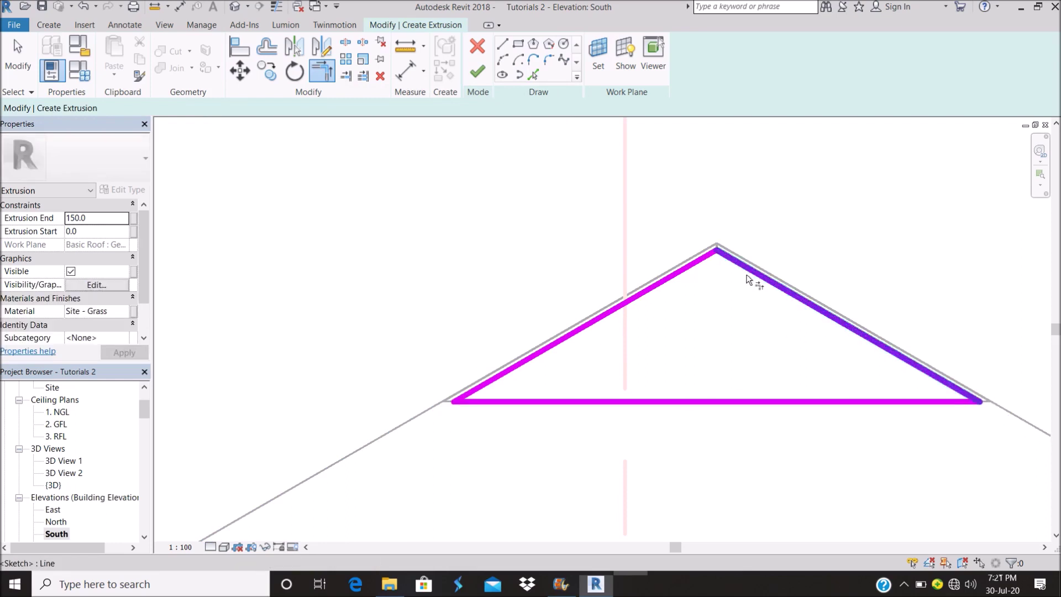
key("Escape")
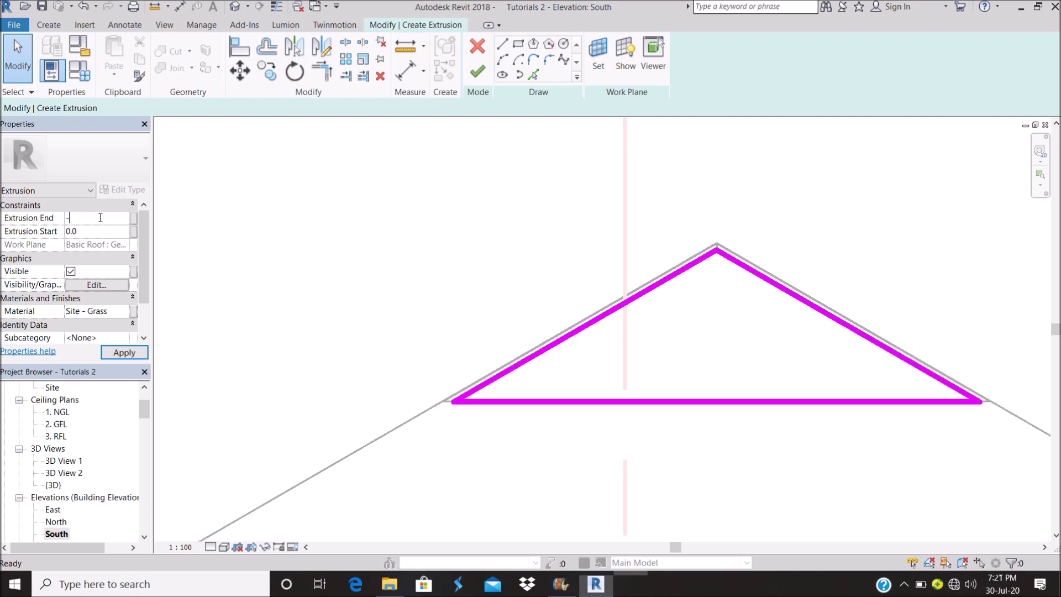
Set the extrusion end to -25.0 and finish the sketch.
type("25.0")
scroll(551, 249, "down", 2)
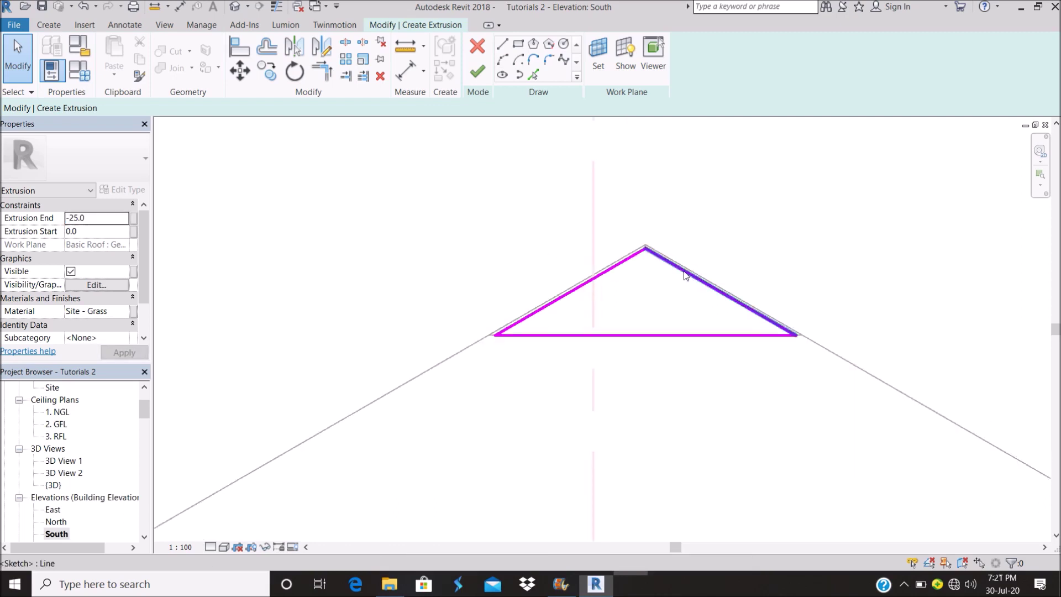
left_click(478, 72)
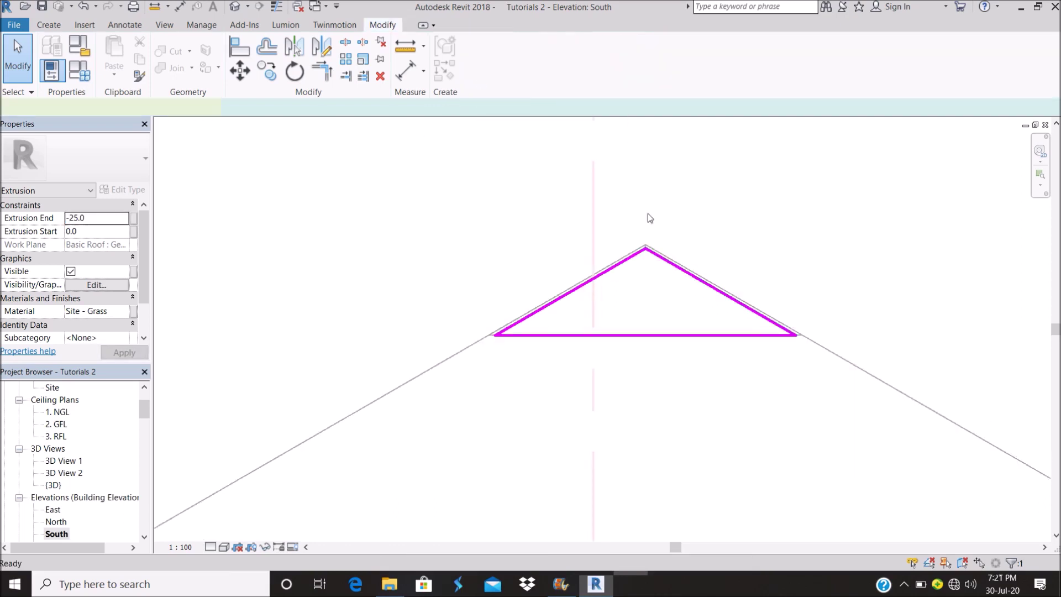
In the 3D view, assign the Paints and Coatings material to the triangular extrusion.
left_click(233, 8)
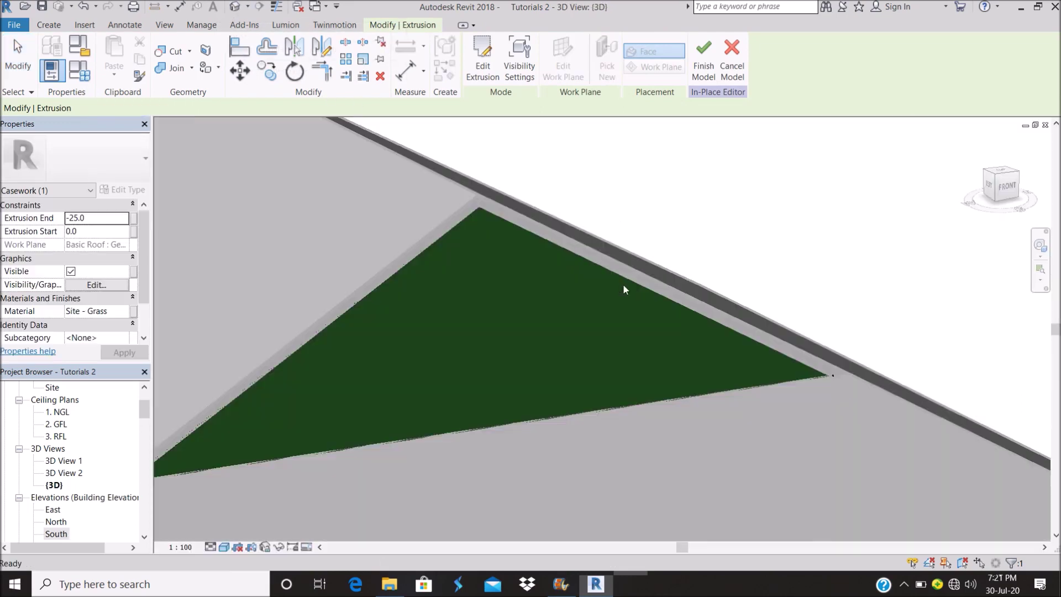
left_click(478, 335)
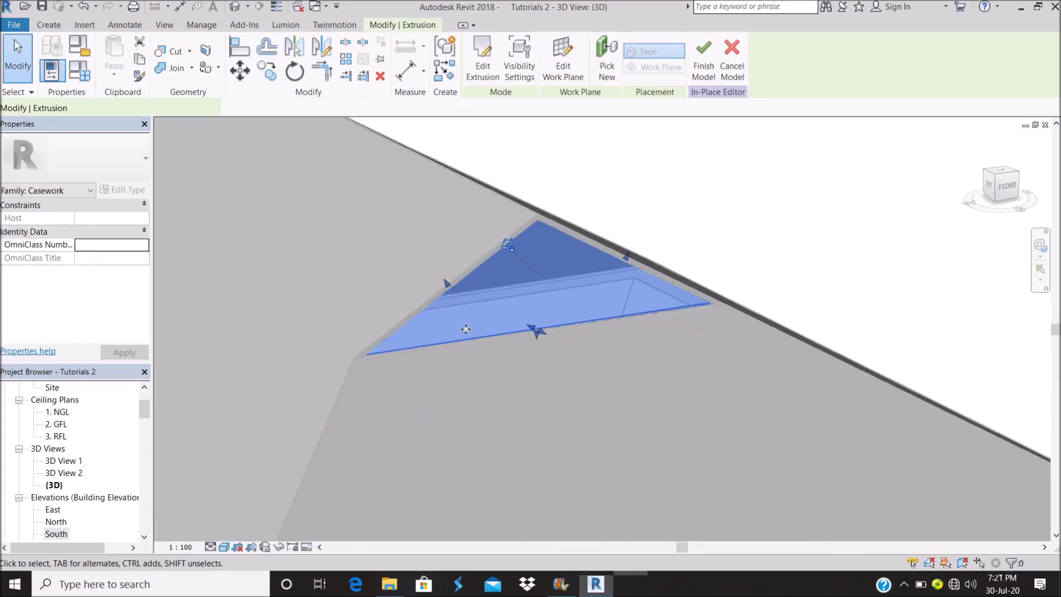
left_click(125, 311)
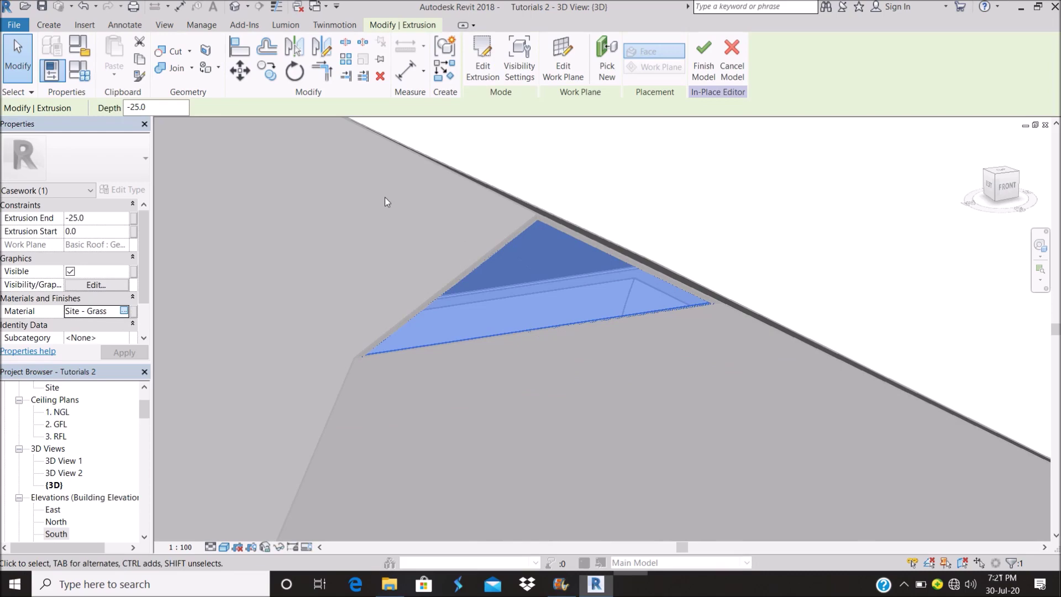
left_click(480, 278)
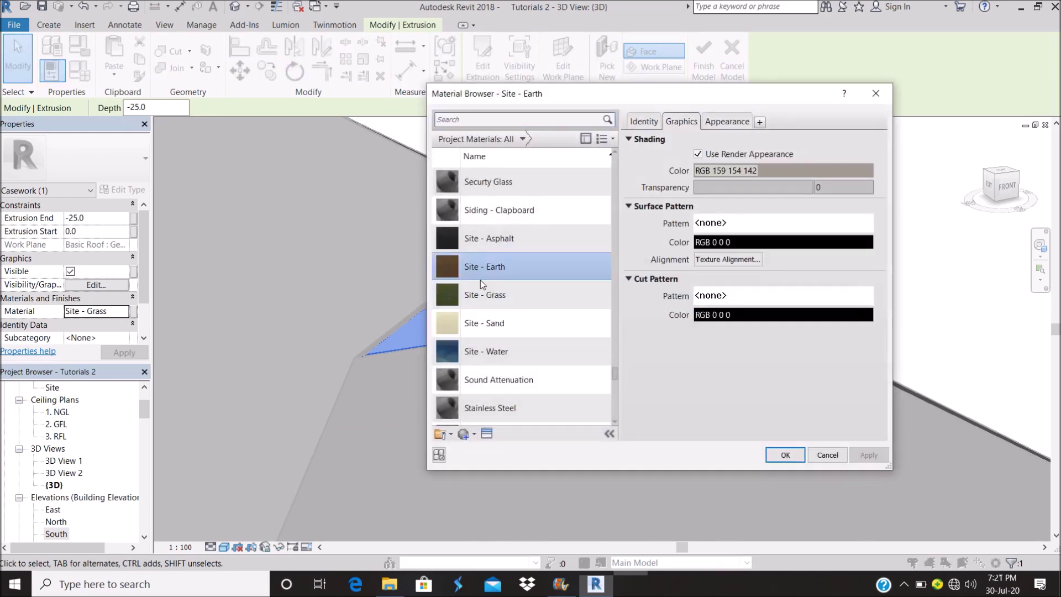
key("p")
left_click(501, 209)
key("Return")
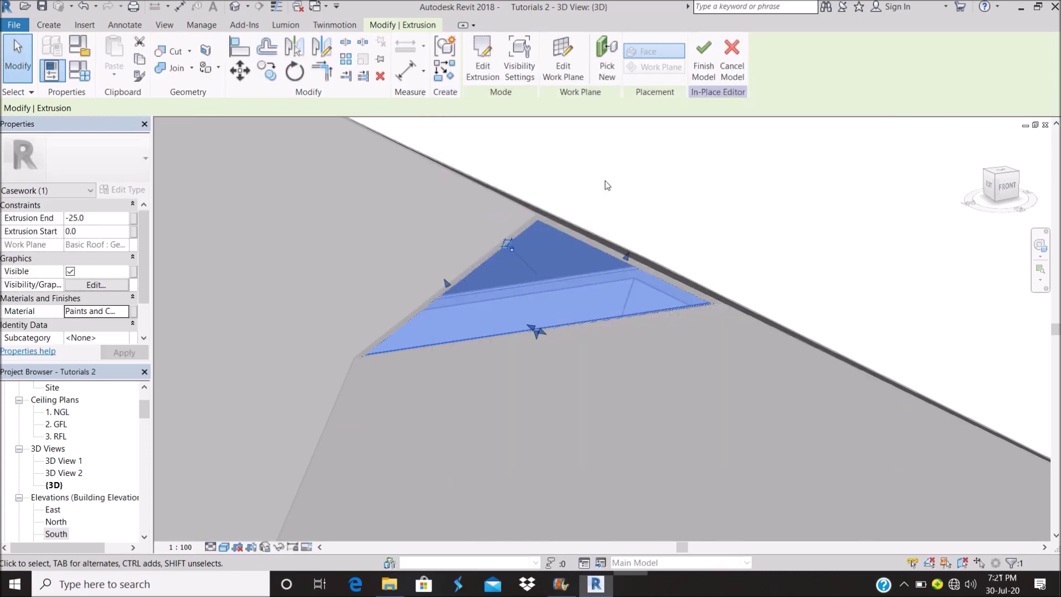
In the 2. GFL plan, mirror a copy of the infill across the axis and finish the model.
scroll(524, 437, "down", 5)
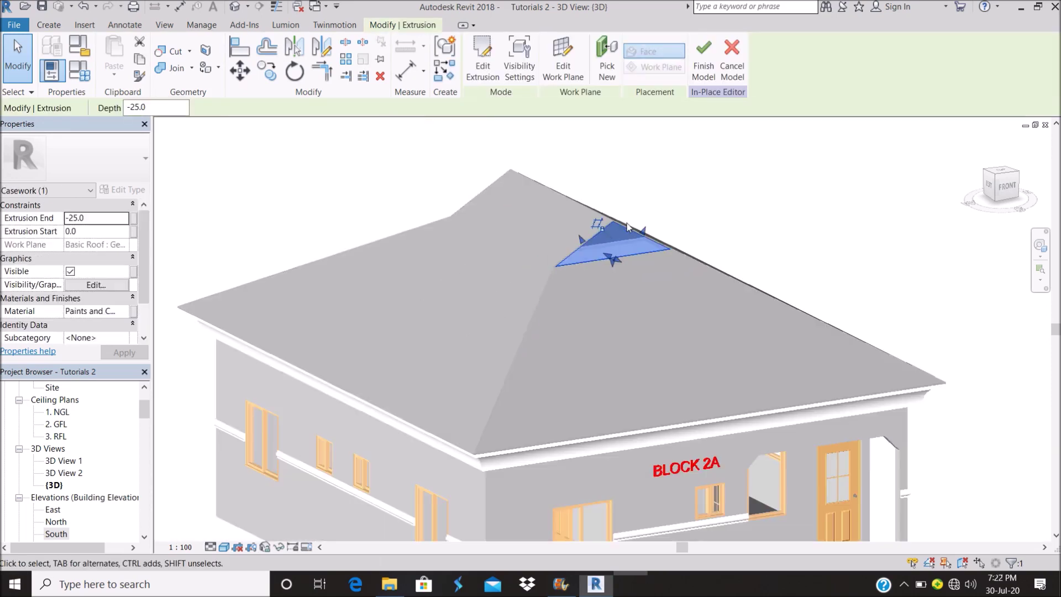
double_click(58, 423)
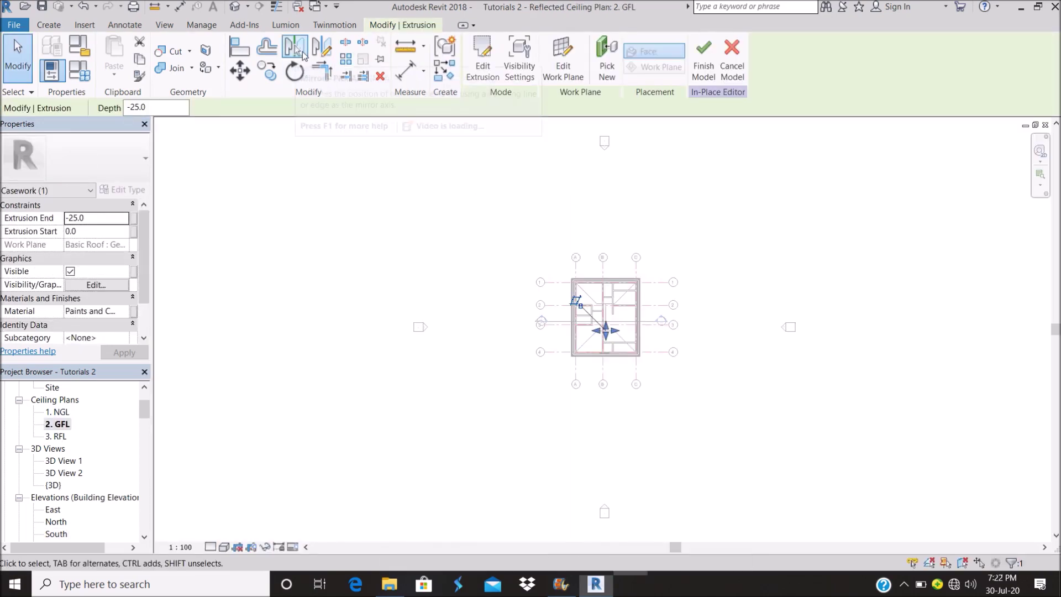
left_click(295, 48)
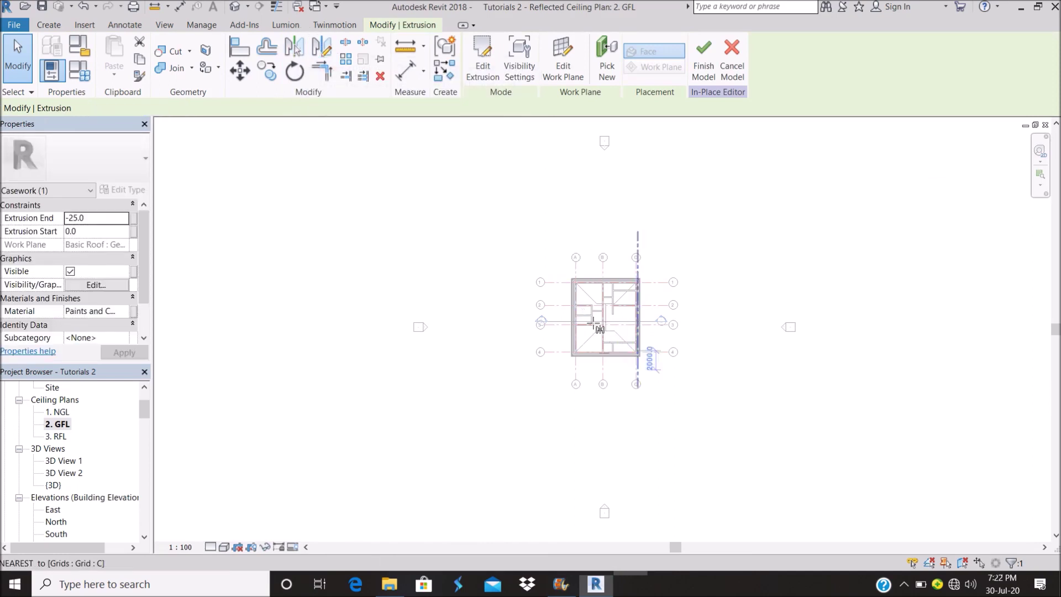
scroll(592, 307, "up", 5)
left_click(592, 293)
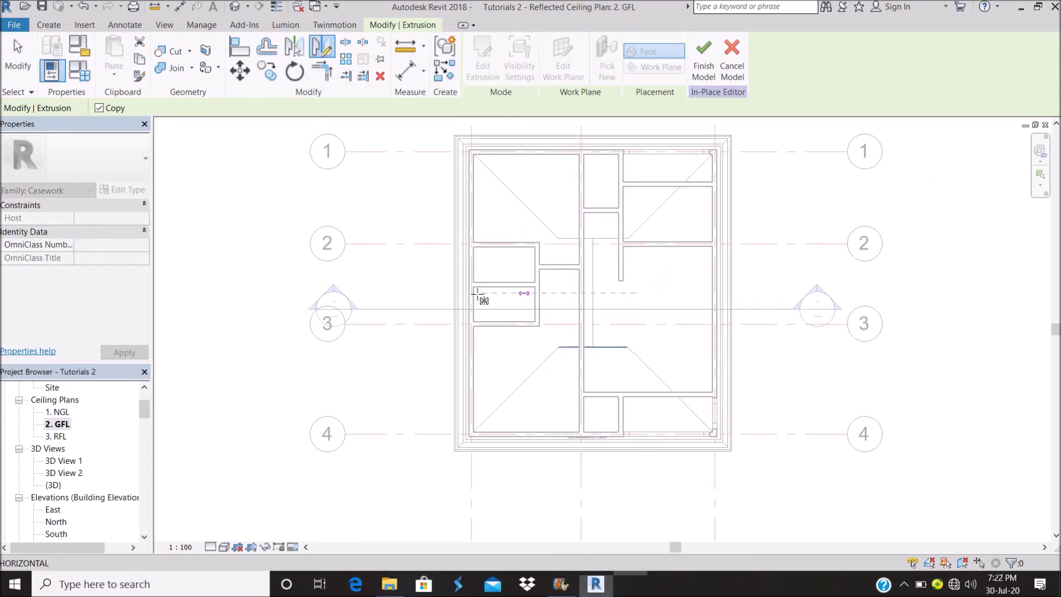
left_click(431, 296)
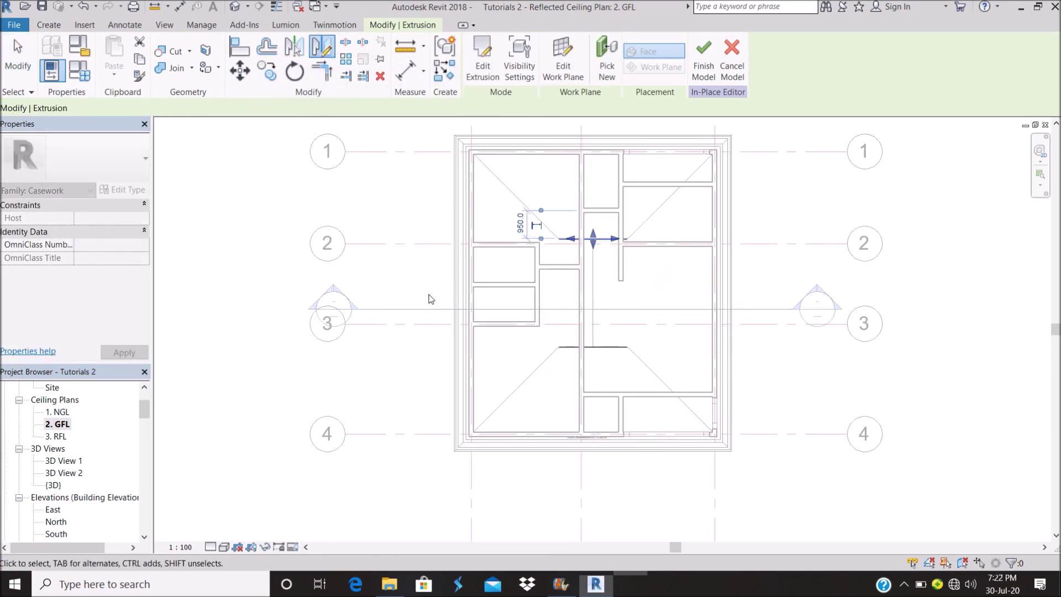
left_click(703, 61)
left_click(236, 8)
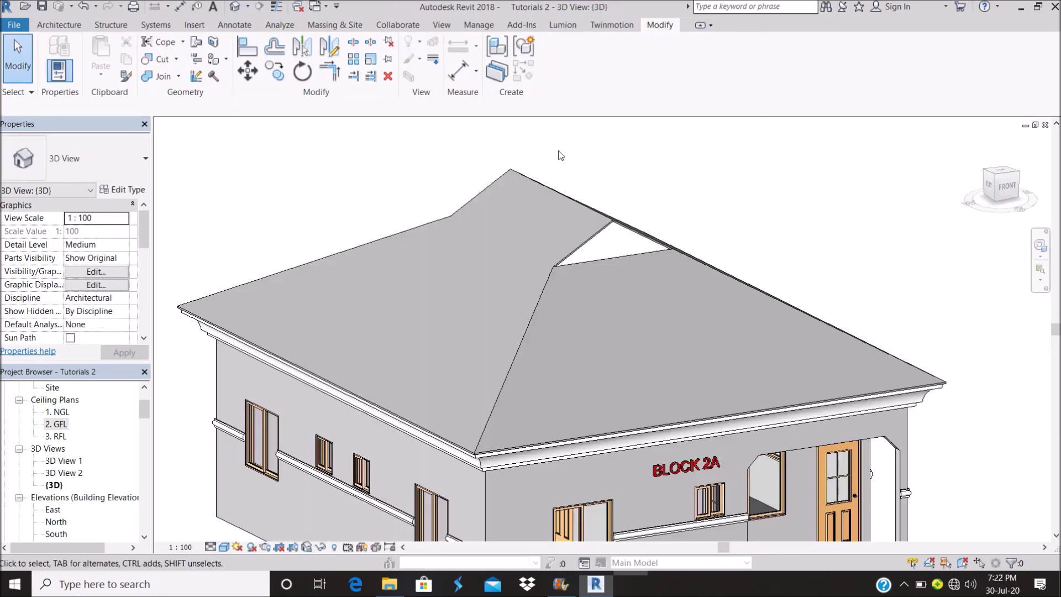
middle_click_drag(497, 310, 636, 219, "shift")
scroll(535, 332, "up", 3)
scroll(636, 220, "down", 3)
middle_click_drag(568, 191, 785, 289, "shift")
scroll(663, 249, "up", 3)
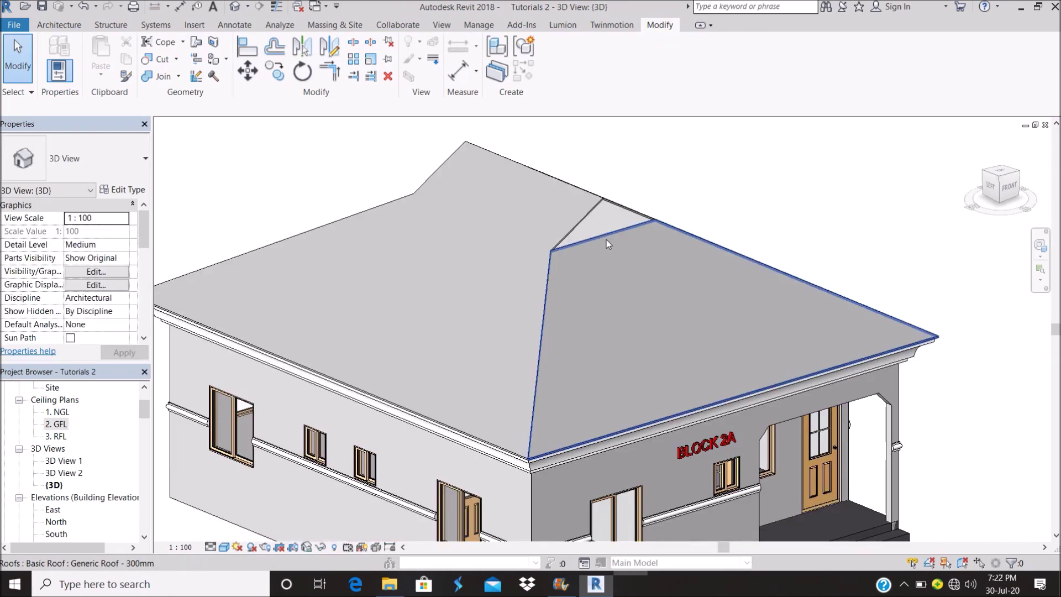
mouse_move(625, 283)
middle_mouse_down("shift")
mouse_move(635, 291)
mouse_move(615, 295)
middle_mouse_up("shift")
scroll(625, 273, "down", 5)
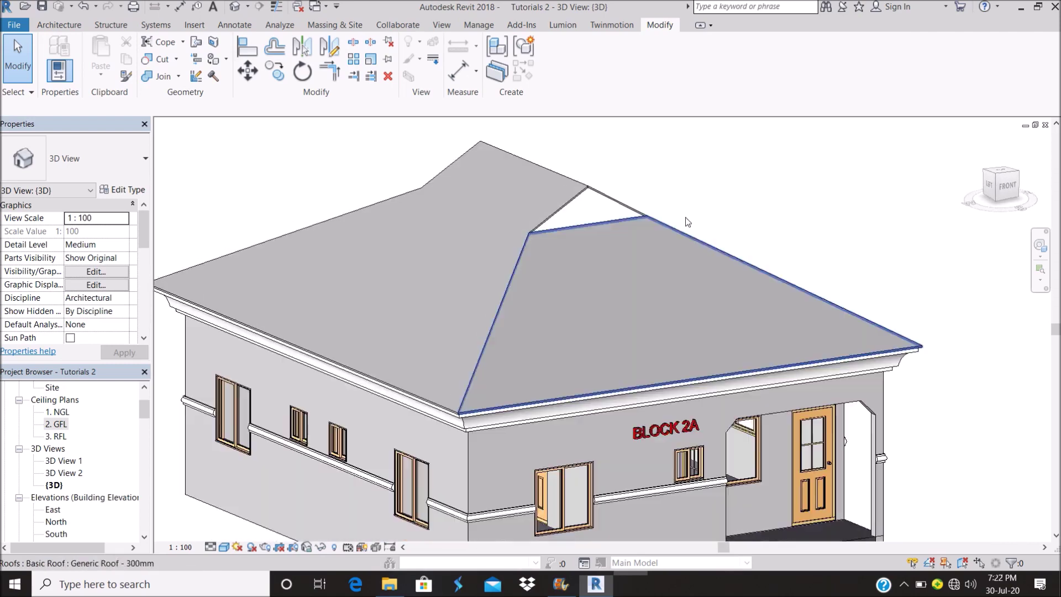
middle_click_drag(625, 240, 717, 215, "shift")
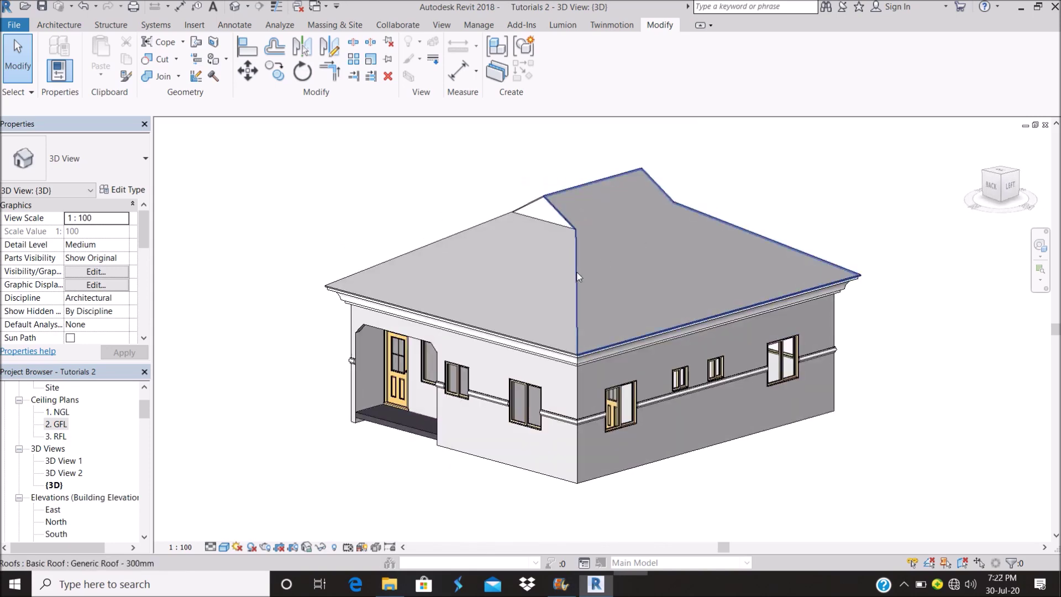
middle_click_drag(577, 277, 690, 248, "shift")
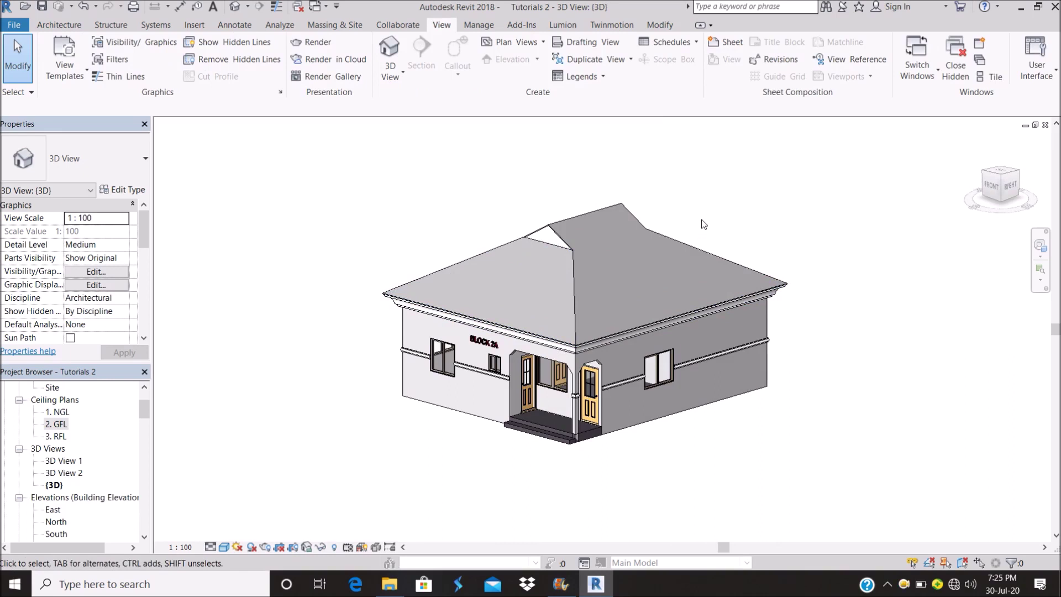